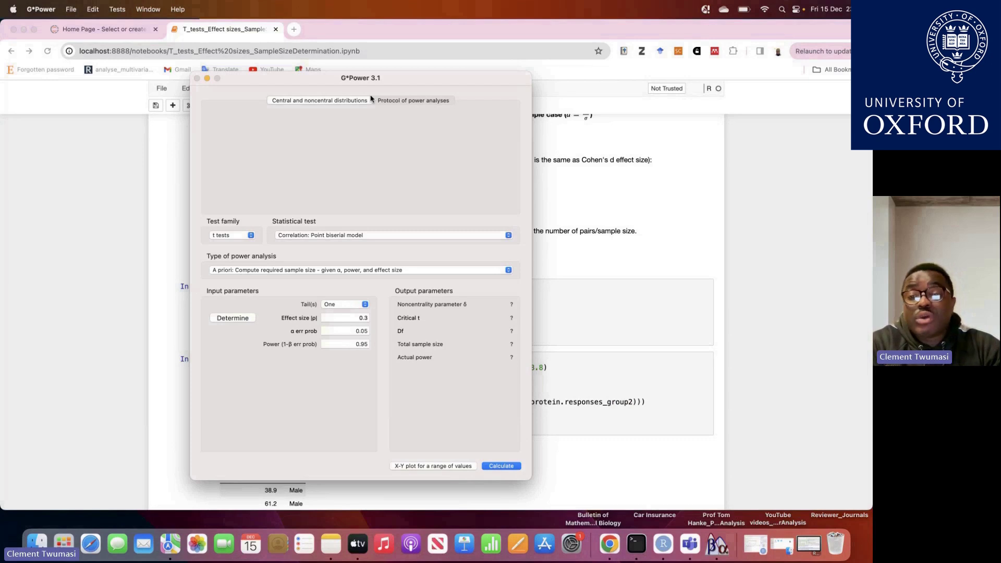
left_click(793, 342)
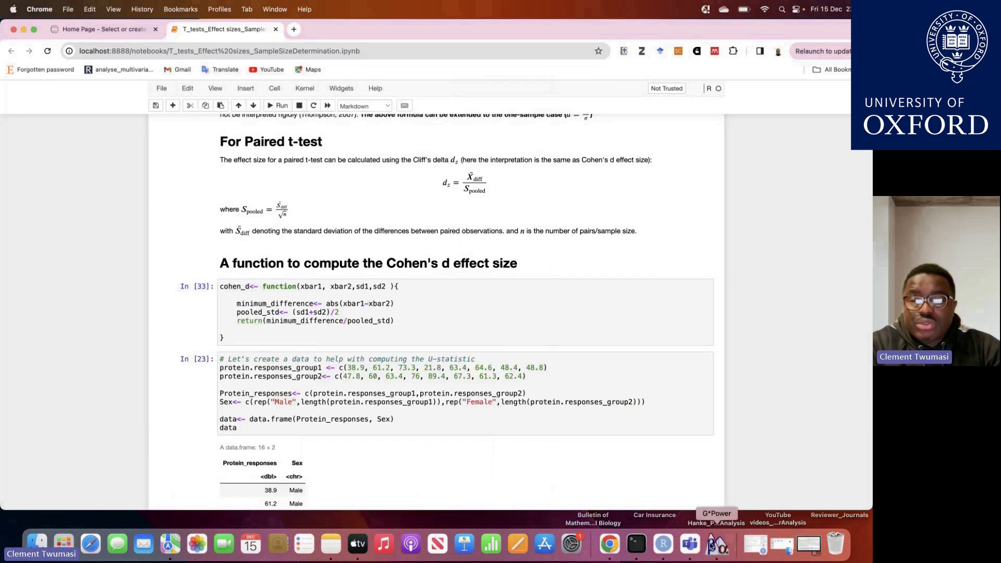
left_click(711, 545)
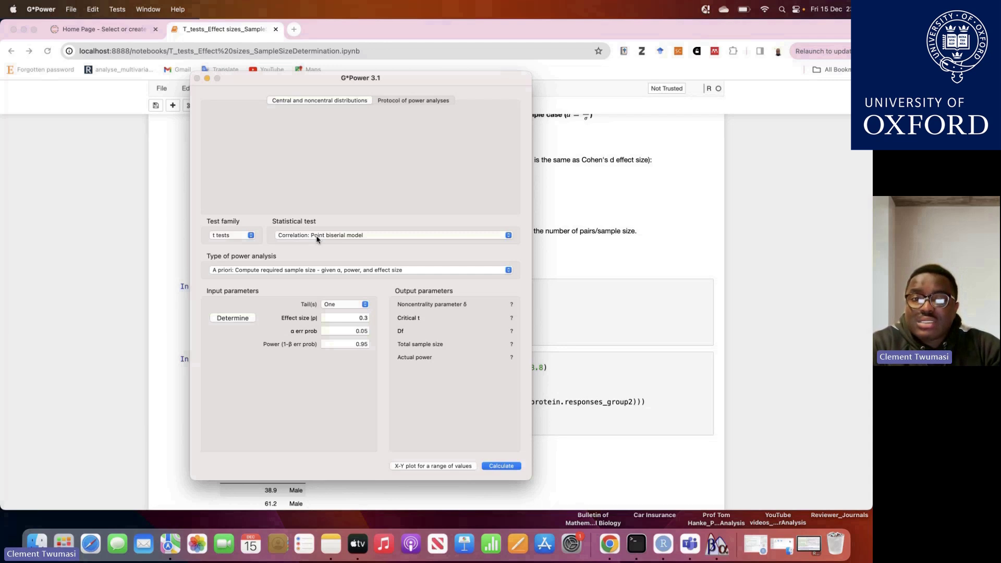
left_click(337, 237)
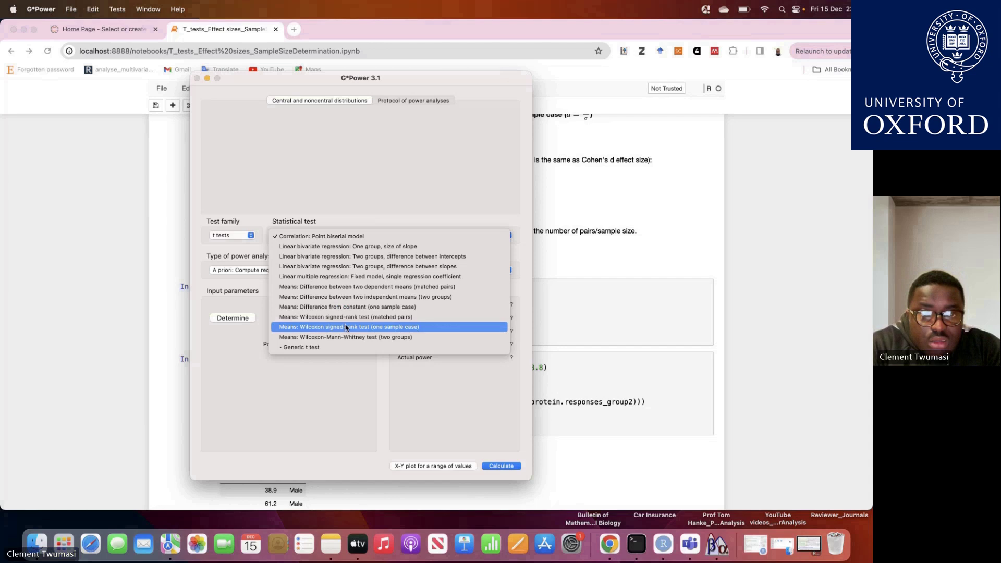
left_click(379, 154)
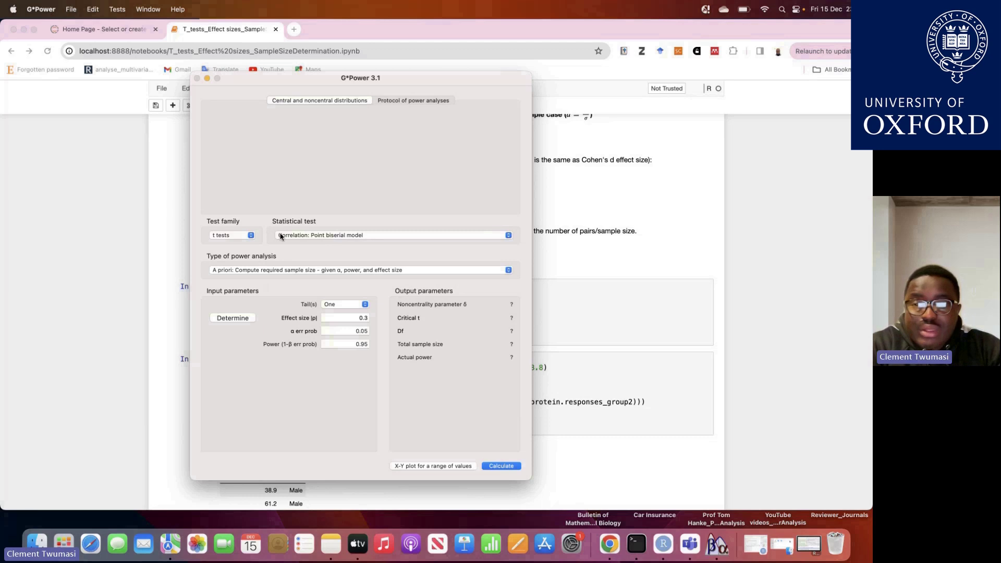
Keep the t tests family and choose the statistical test "Means: Difference between two dependent means (matched pairs)"
left_click(243, 238)
left_click(235, 236)
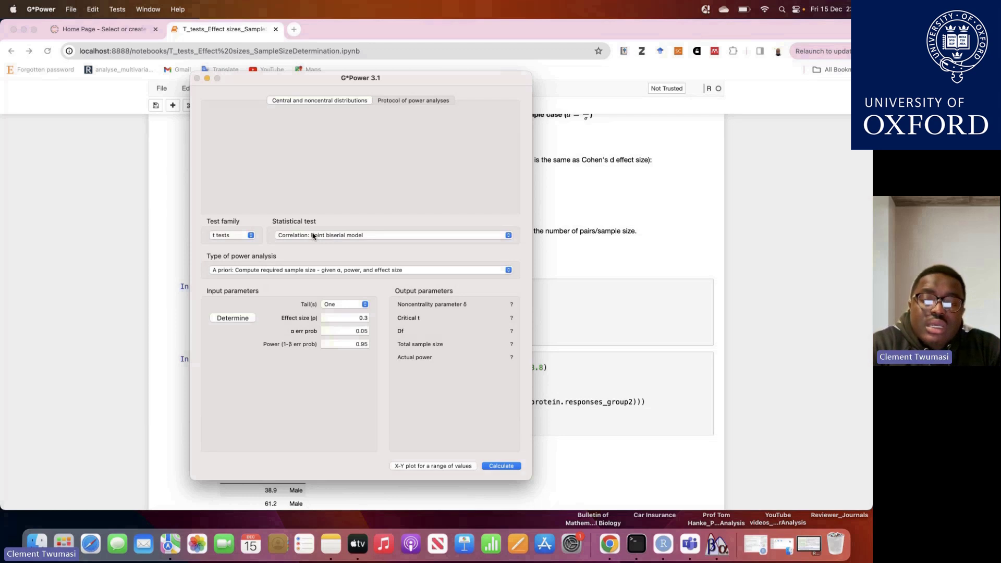
left_click(314, 236)
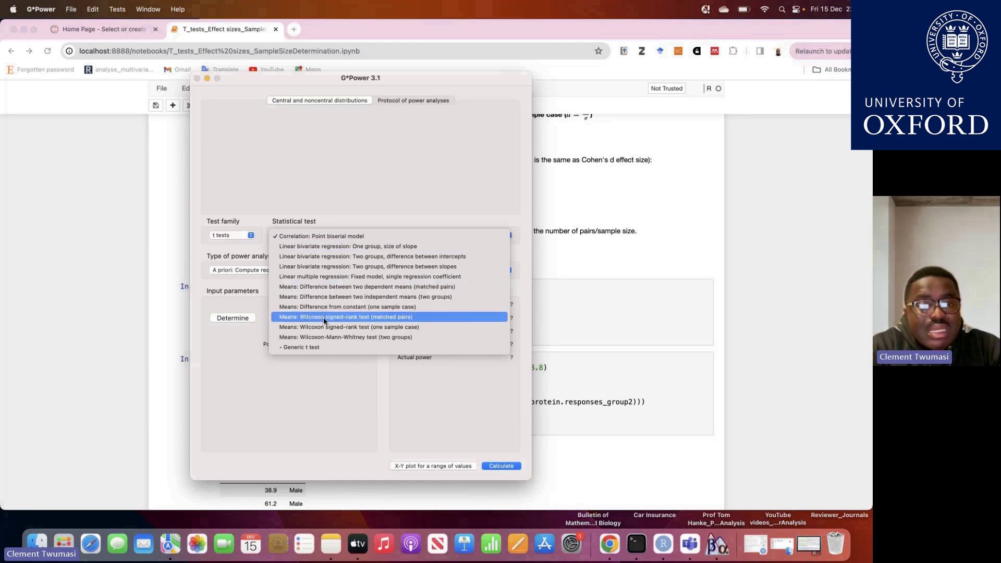
left_click(350, 291)
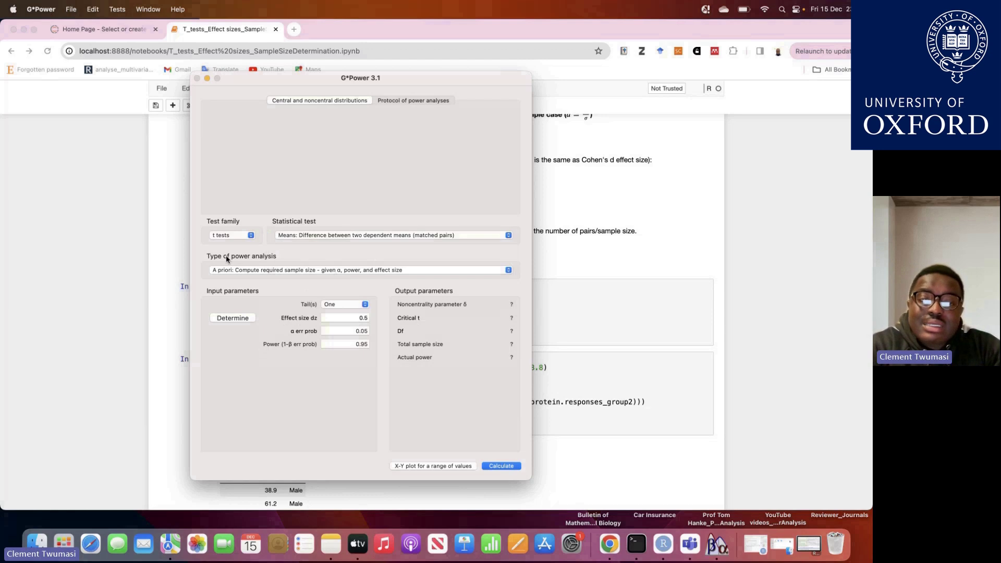
Review the available types of power analysis and the one- and two-tailed options for the matched-pairs test
left_click(270, 272)
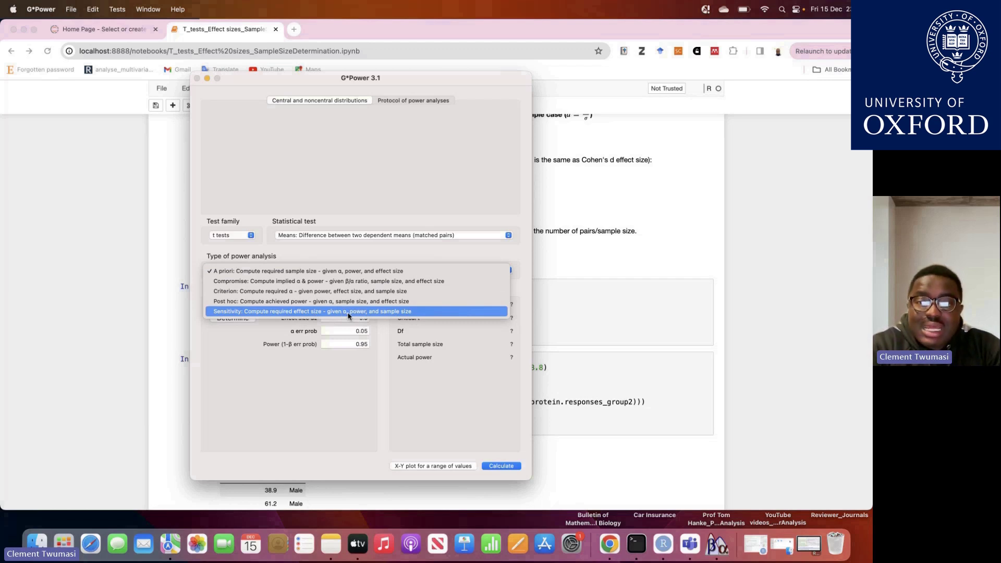
left_click(285, 358)
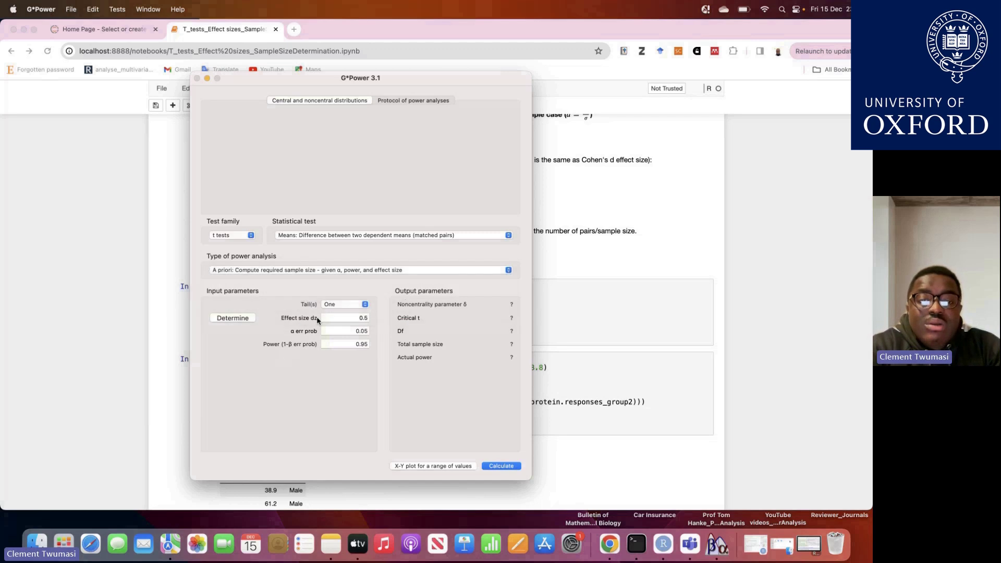
left_click(355, 303)
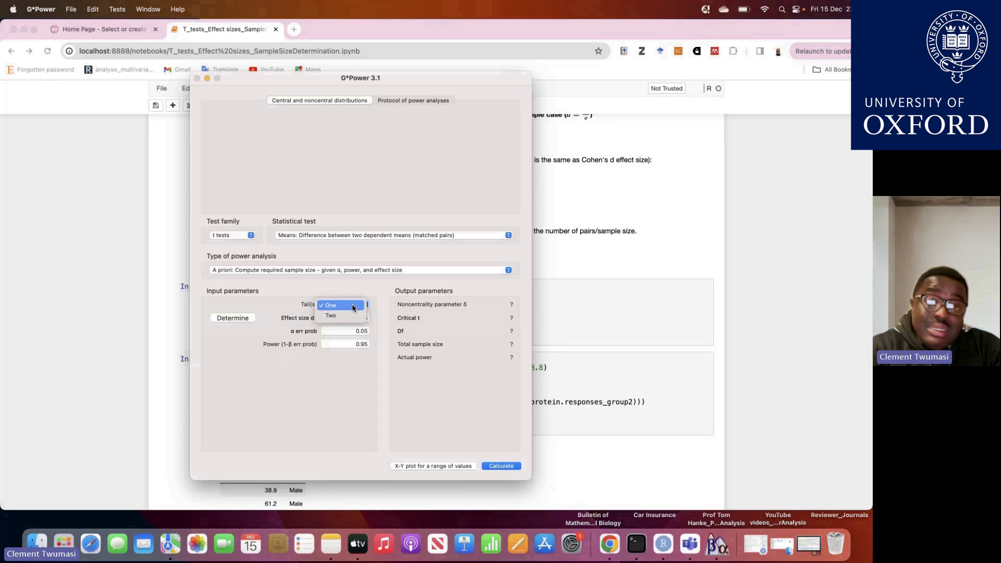
left_click(316, 305)
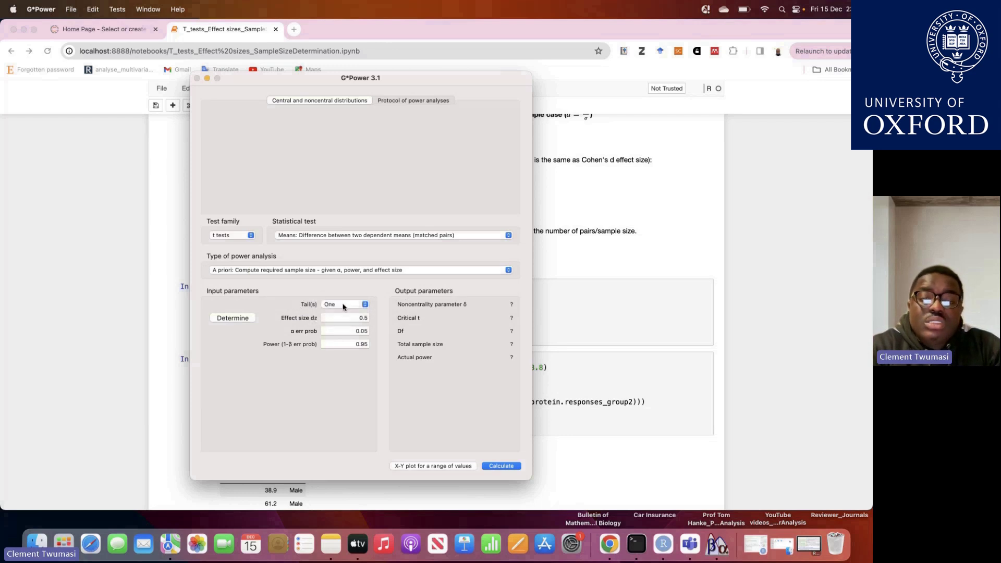
left_click(342, 307)
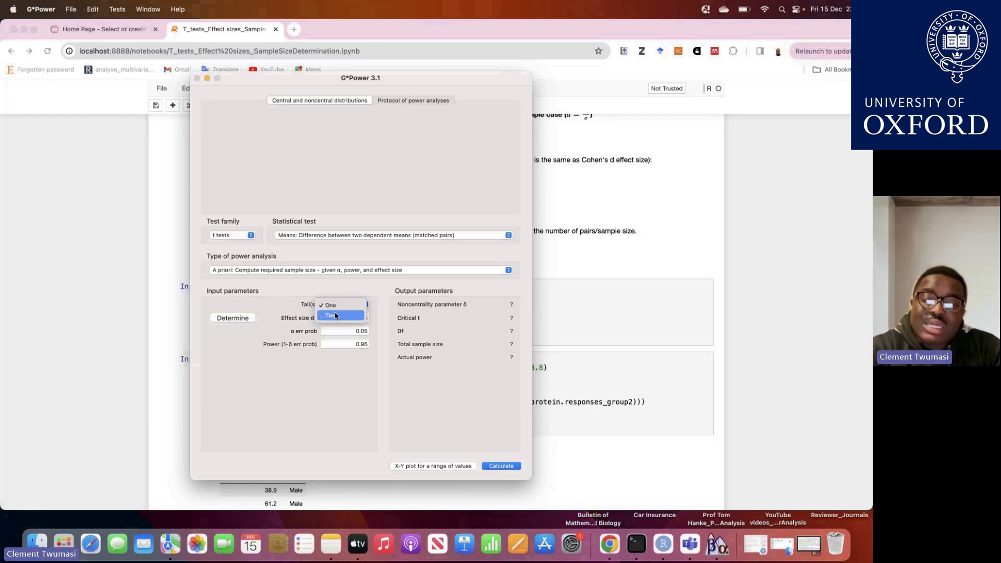
left_click(333, 306)
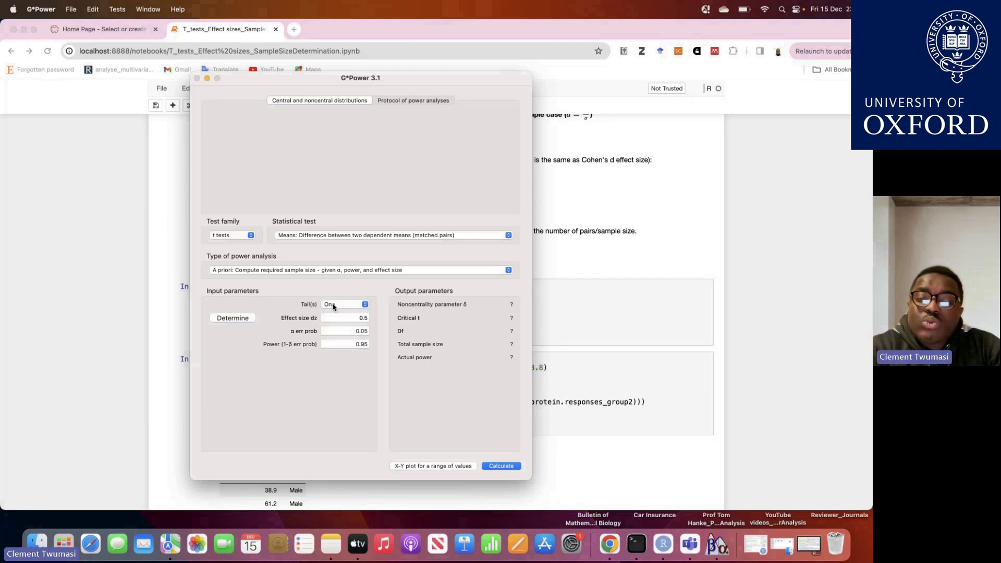
left_click(349, 331)
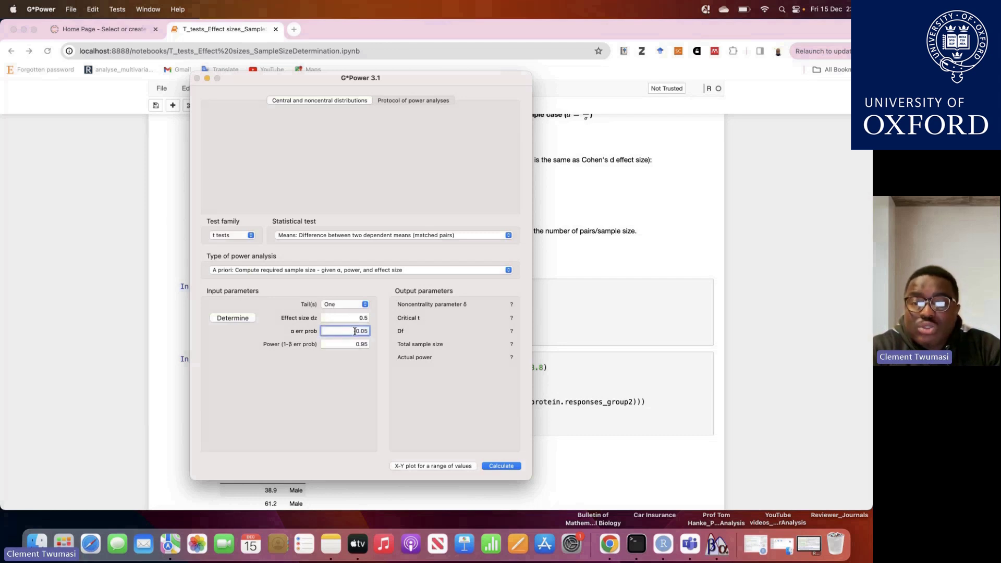
left_click(352, 308)
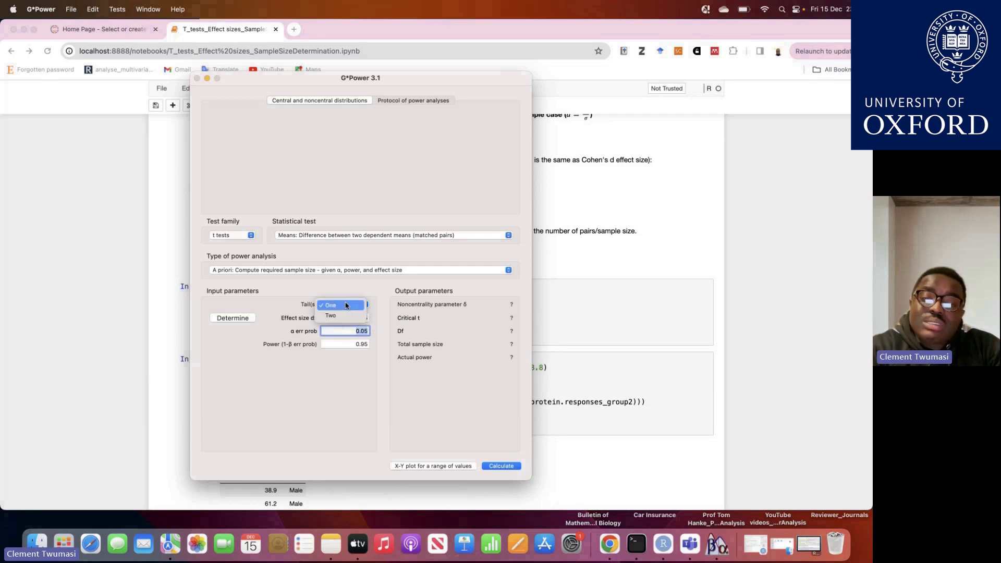
left_click(347, 306)
left_click(360, 271)
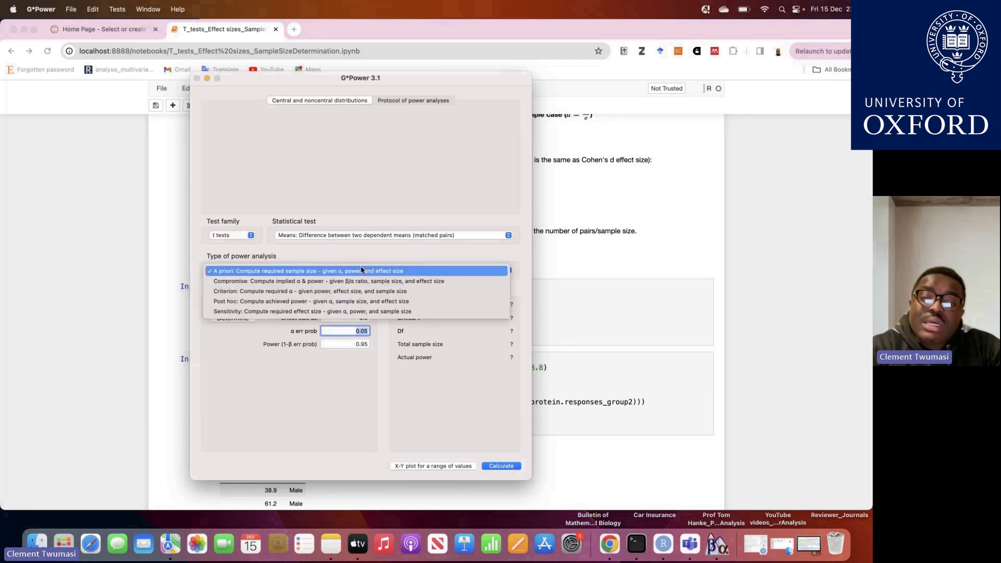
left_click(289, 351)
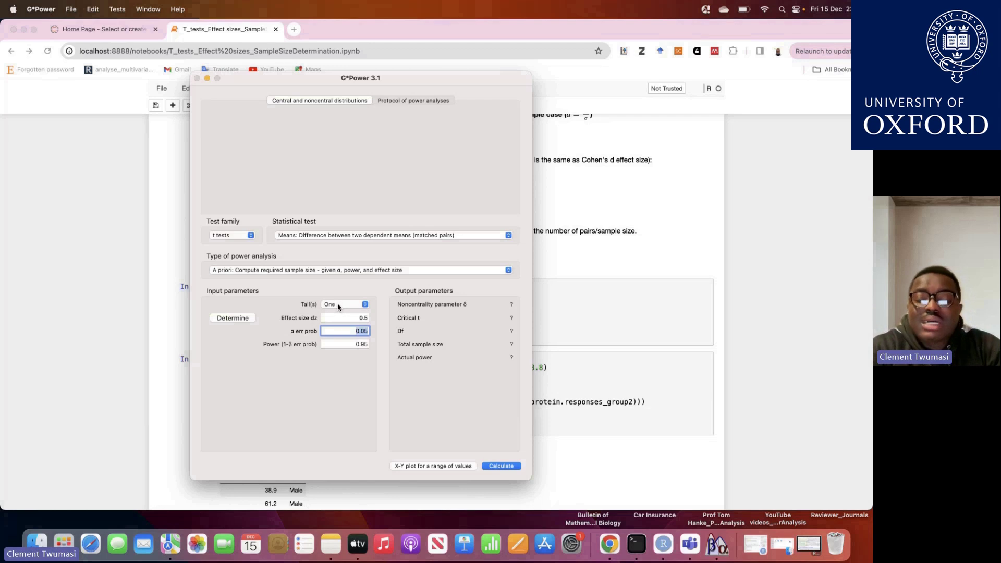
Try an α error probability of 0.025 with the one-tailed setting
left_click(364, 334)
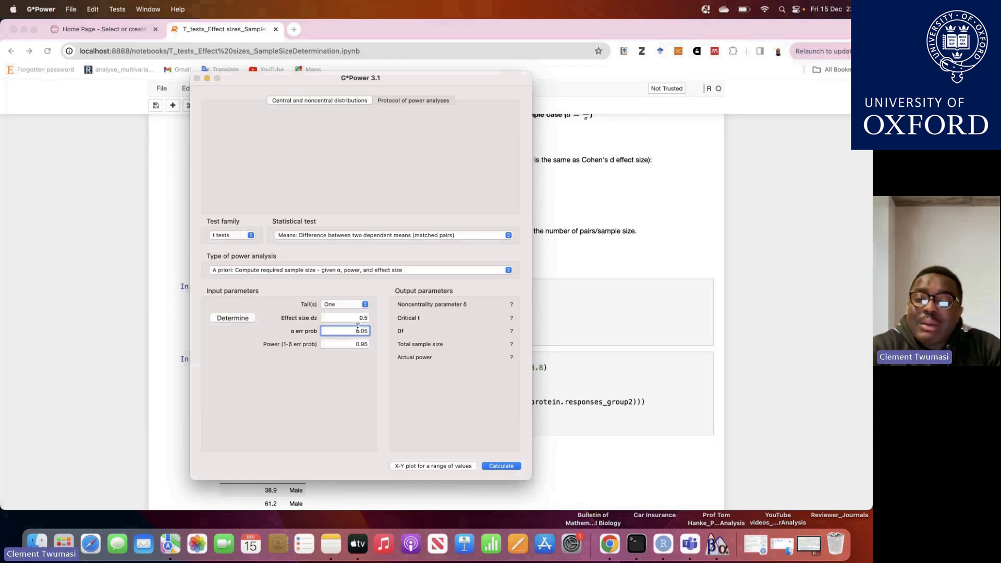
left_click(344, 305)
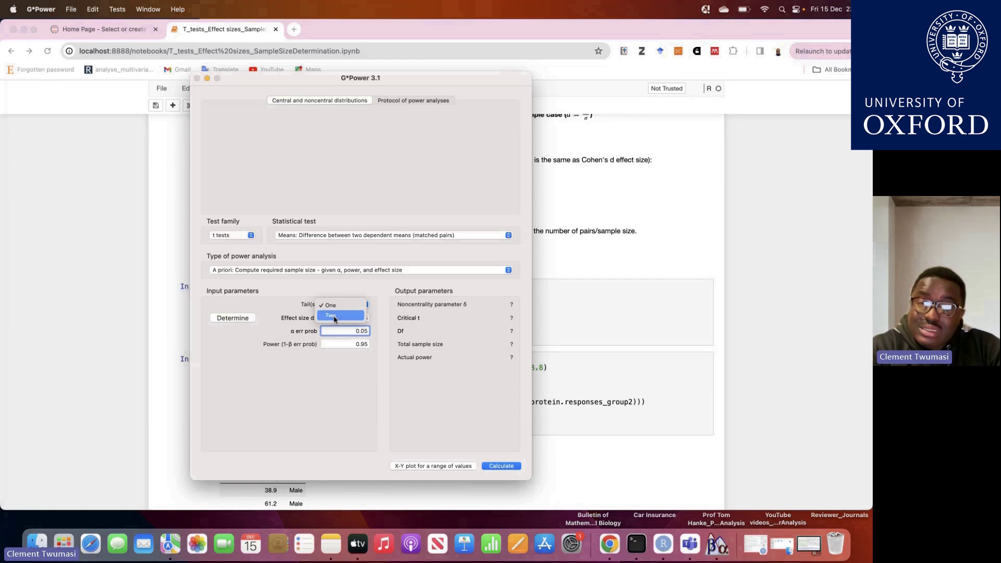
left_click(337, 372)
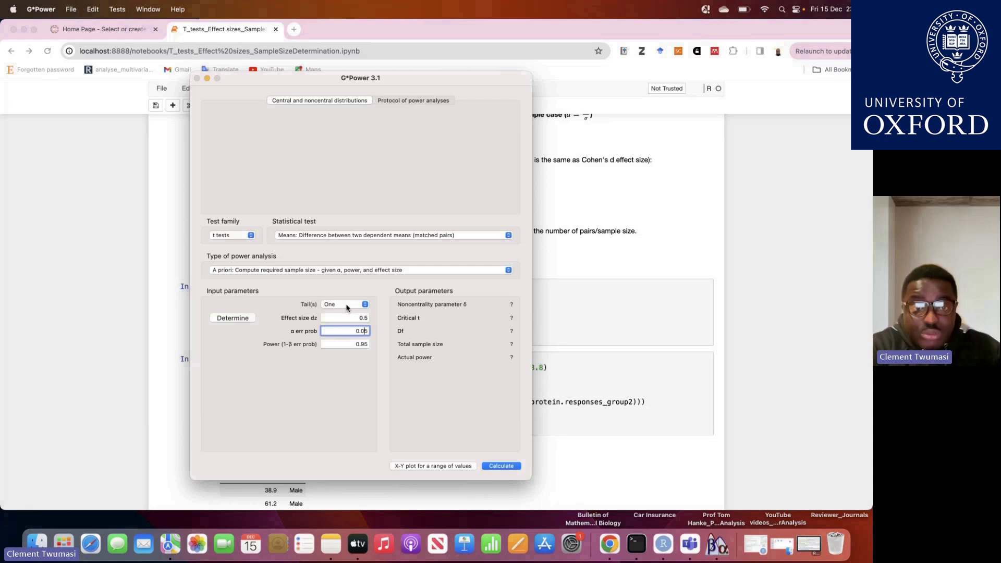
left_click(346, 306)
left_click(347, 306)
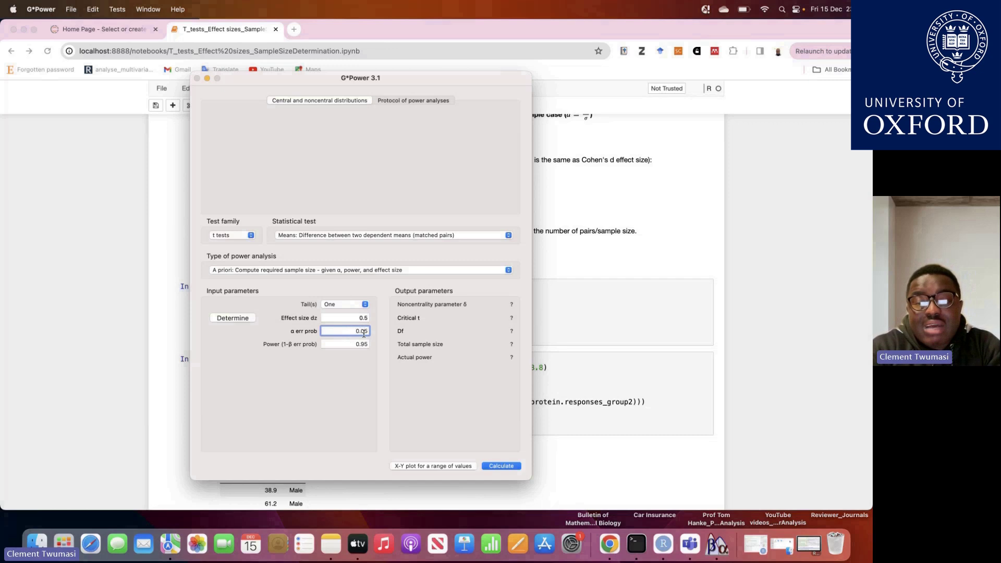
type("2")
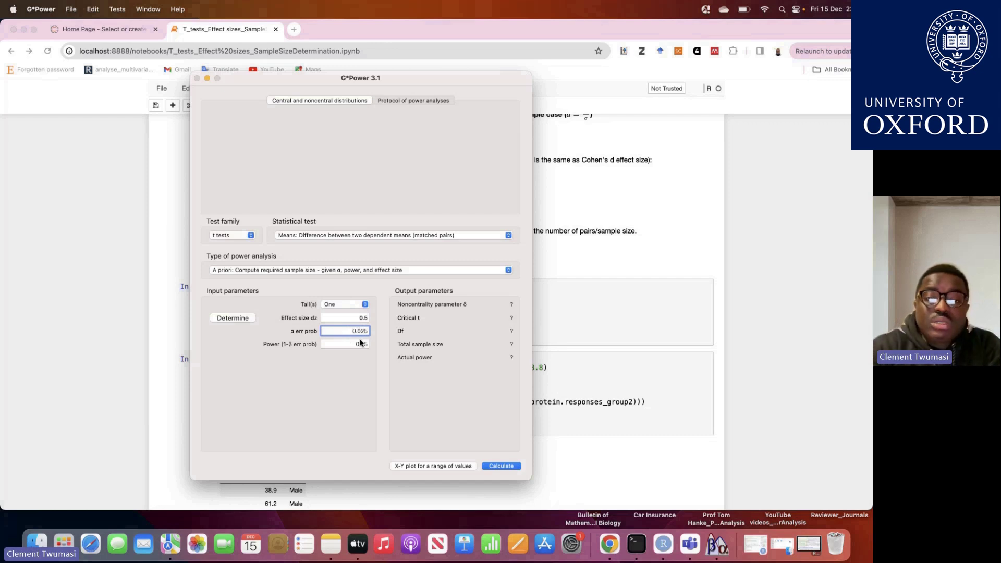
left_click_drag(350, 332, 374, 332)
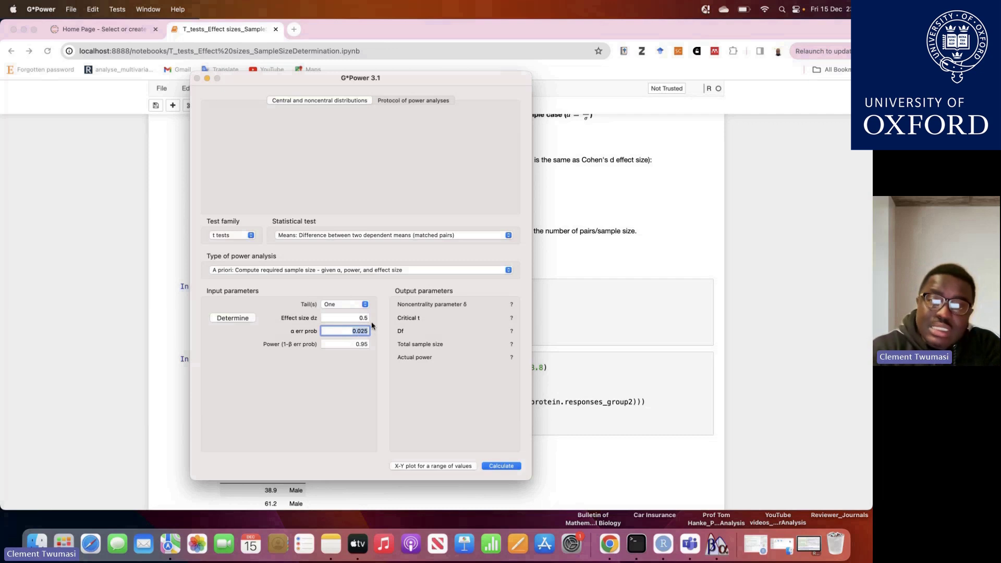
Restore the α error probability to 0.05, keeping the test one-tailed
left_click(362, 306)
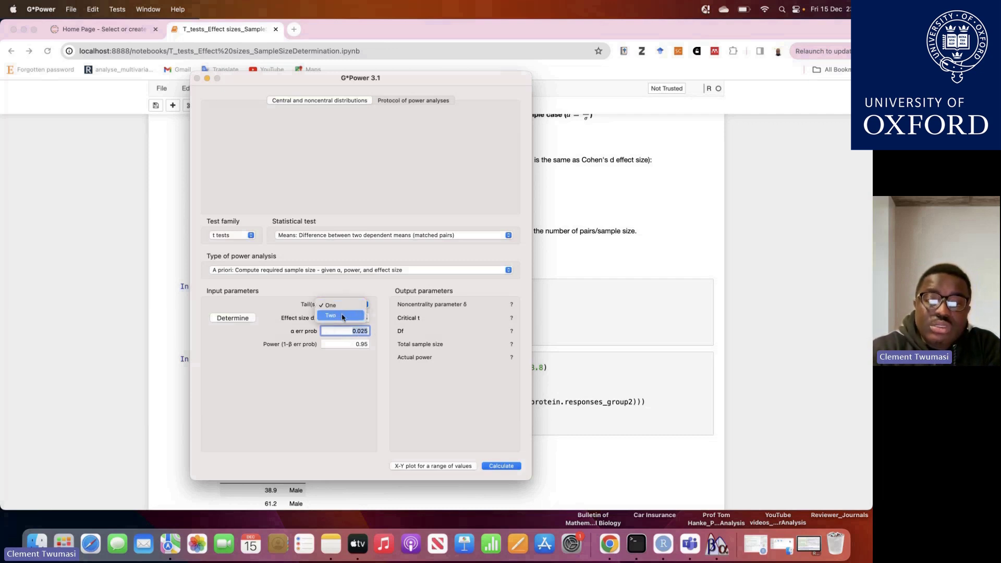
left_click(339, 334)
left_click(361, 332)
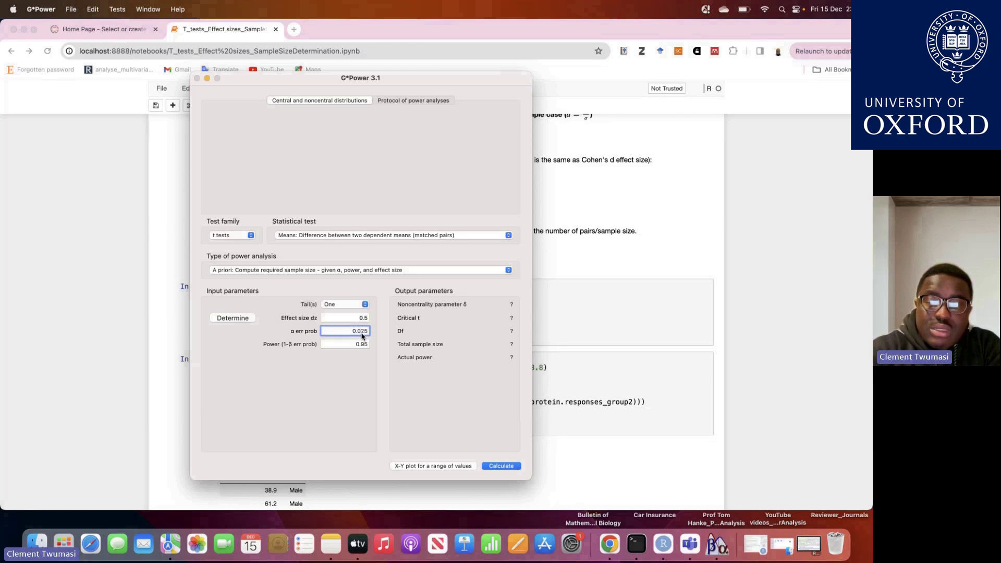
key("BackSpace")
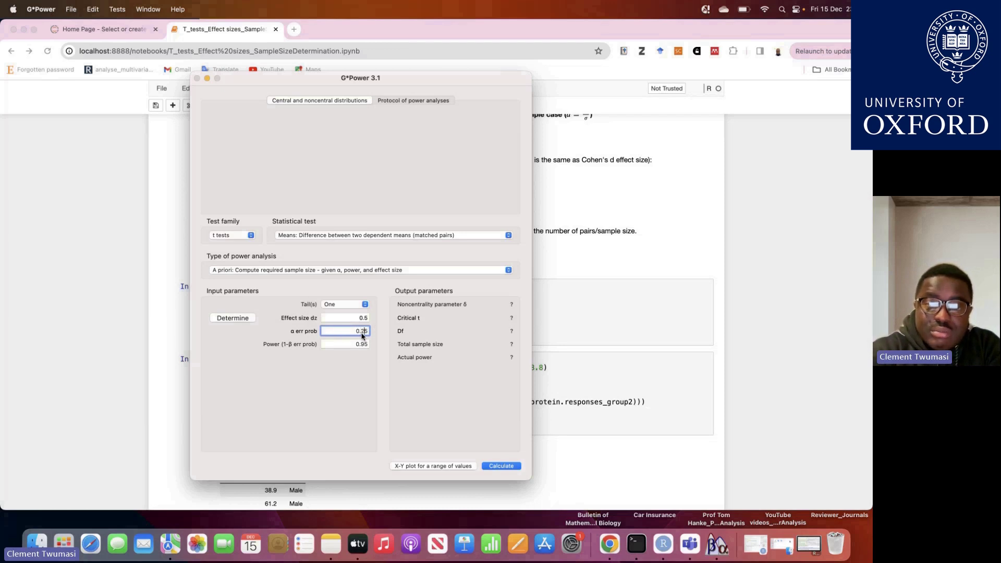
key("BackSpace")
type("0")
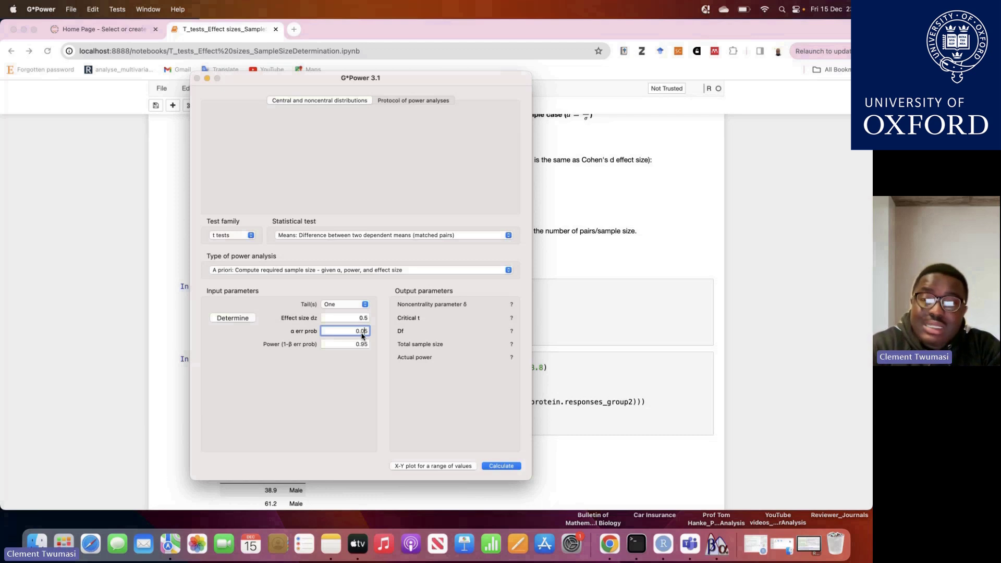
Set the power (1-β err prob) to 0.80
double_click(347, 345)
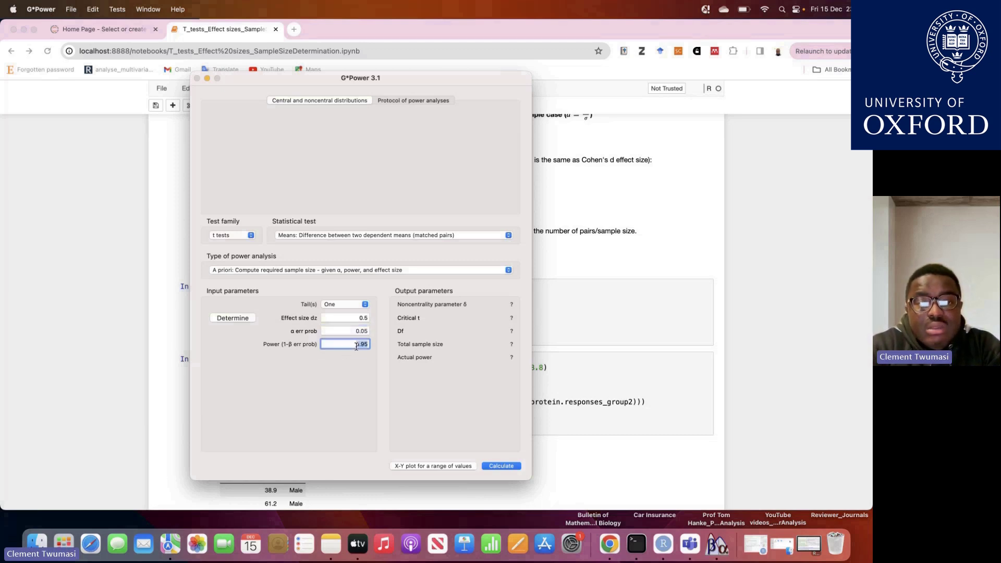
left_click(357, 345)
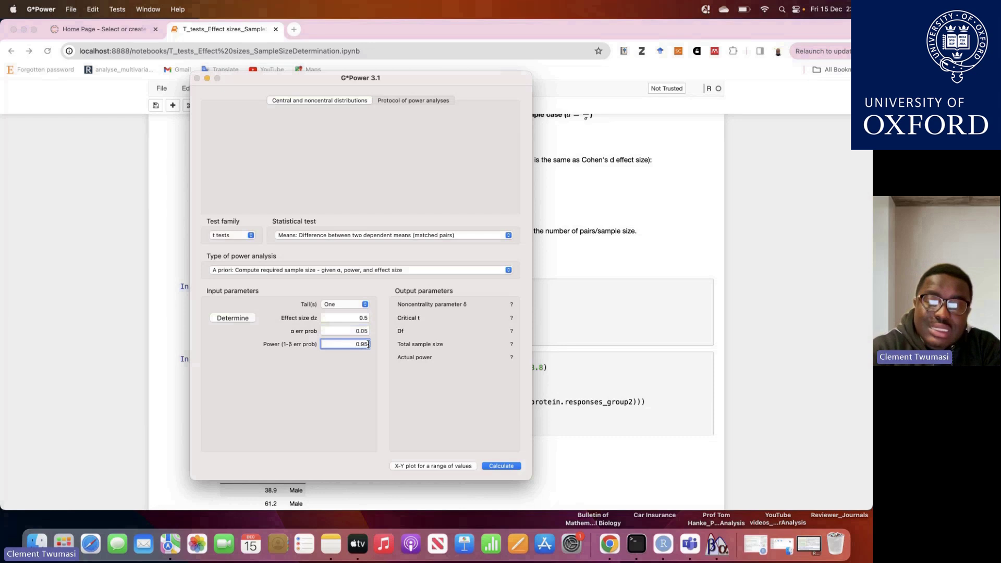
key("BackSpace")
key("BackSpace")
type("80")
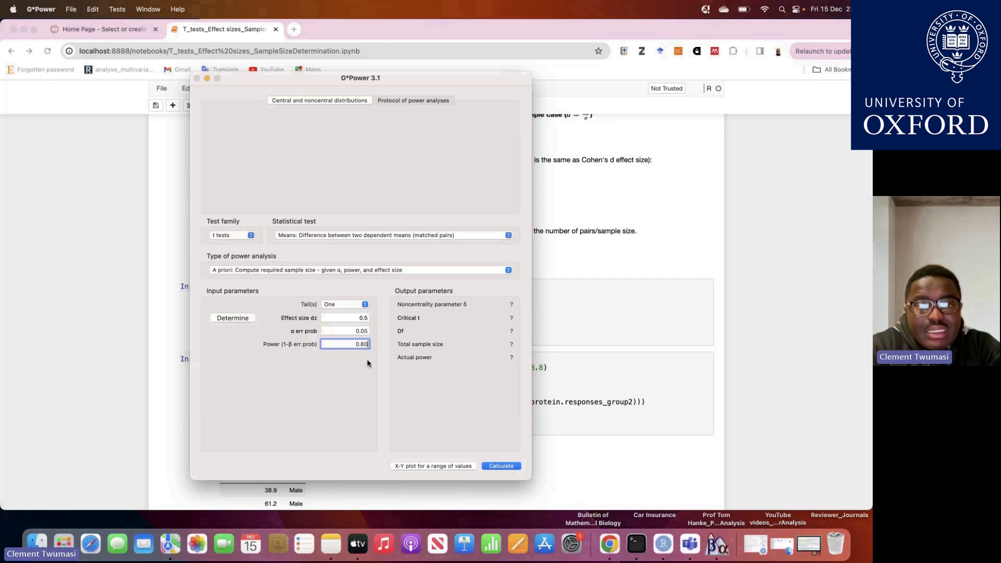
Switch to the Jupyter notebook in Chrome and examine the effect size formulas for independent and paired t-tests
double_click(370, 319)
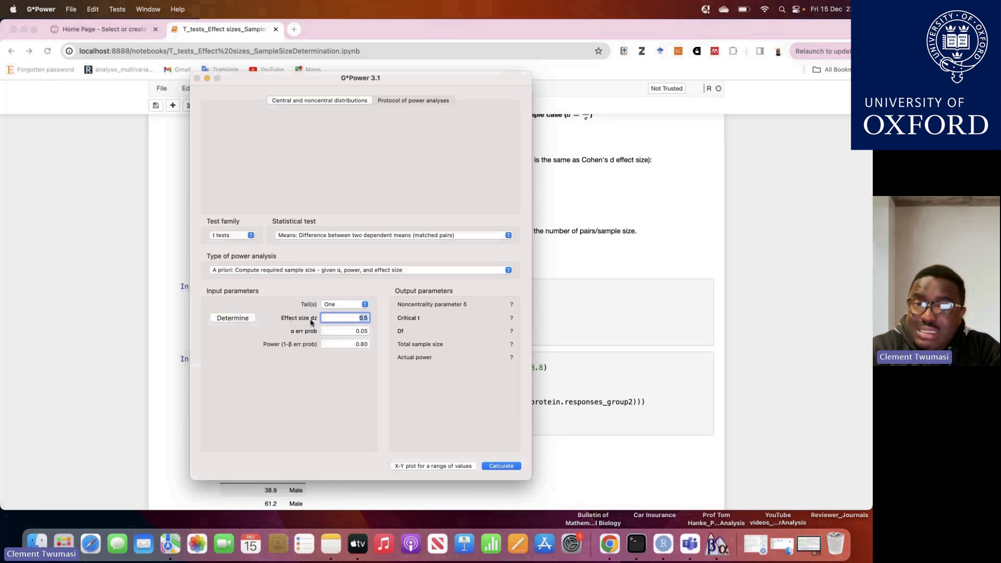
left_click(554, 269)
scroll(554, 269, "up", 10)
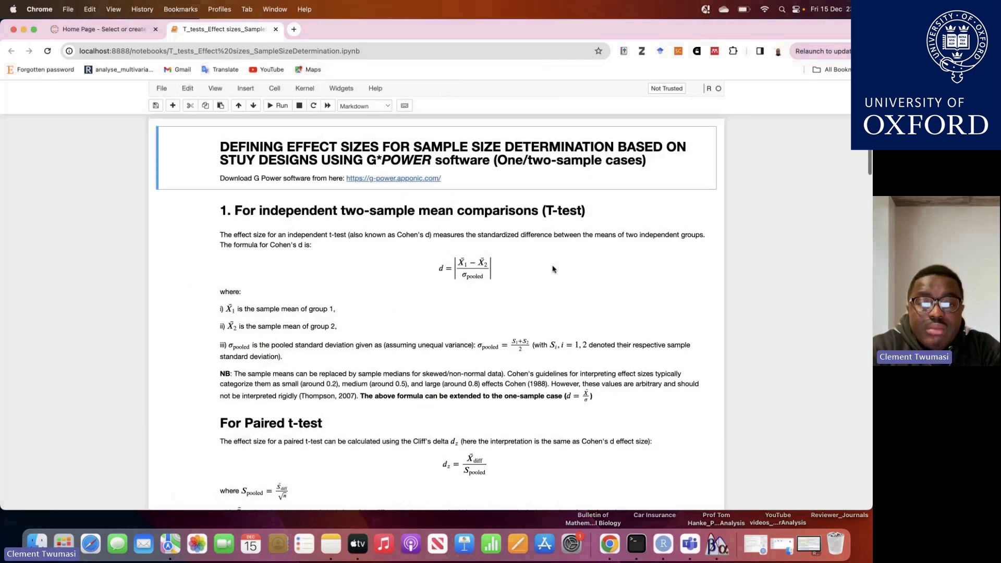
scroll(486, 326, "down", 4)
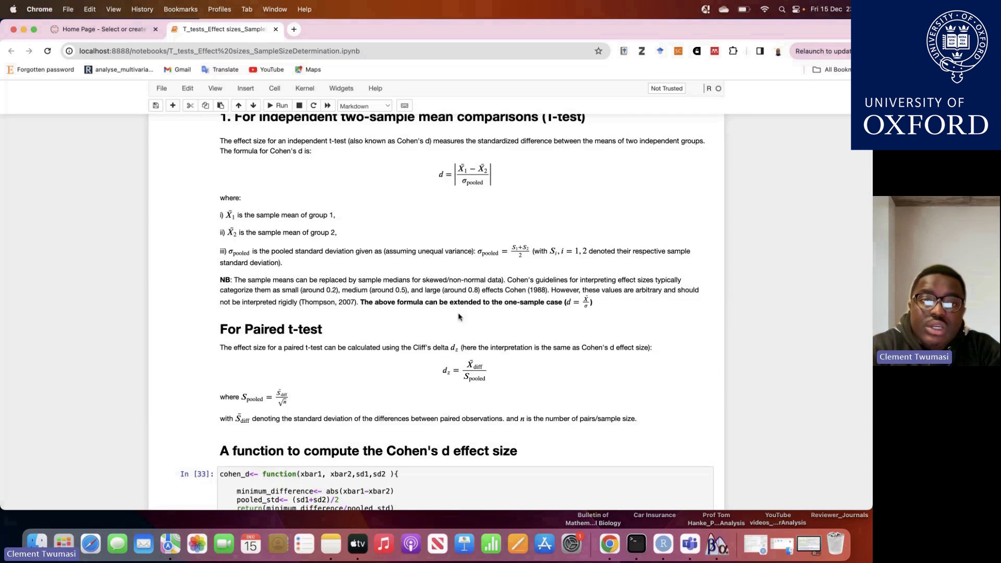
scroll(459, 317, "up", 2)
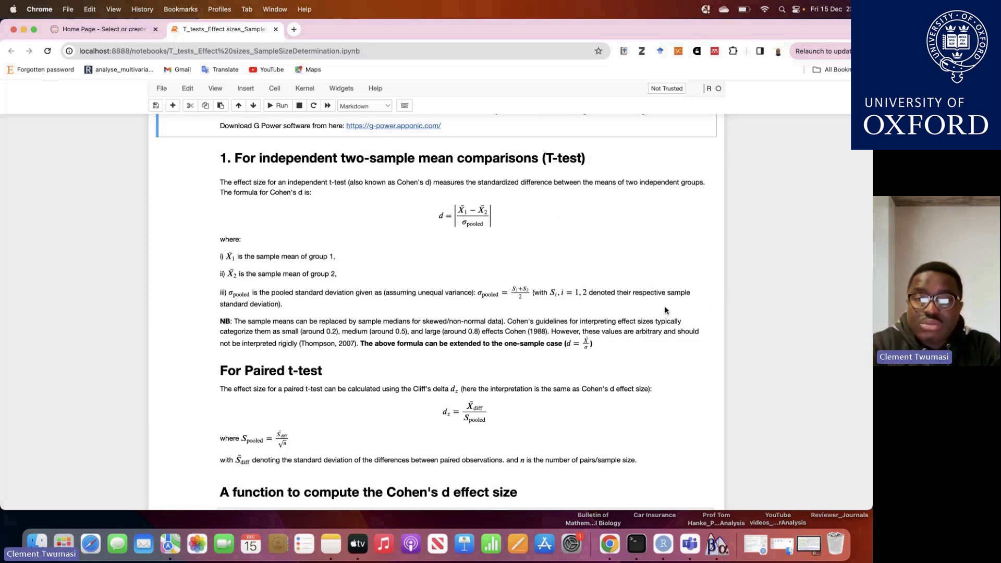
scroll(665, 310, "down", 1)
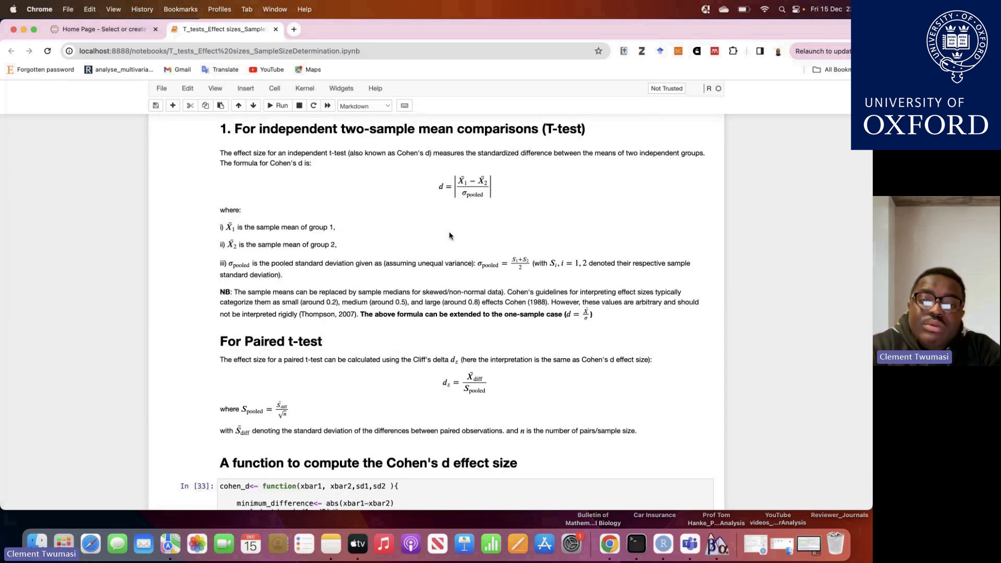
Compare the paired t-test effect size formula with the independent two-sample Cohen's d formula in the notebook
scroll(452, 437, "down", 2)
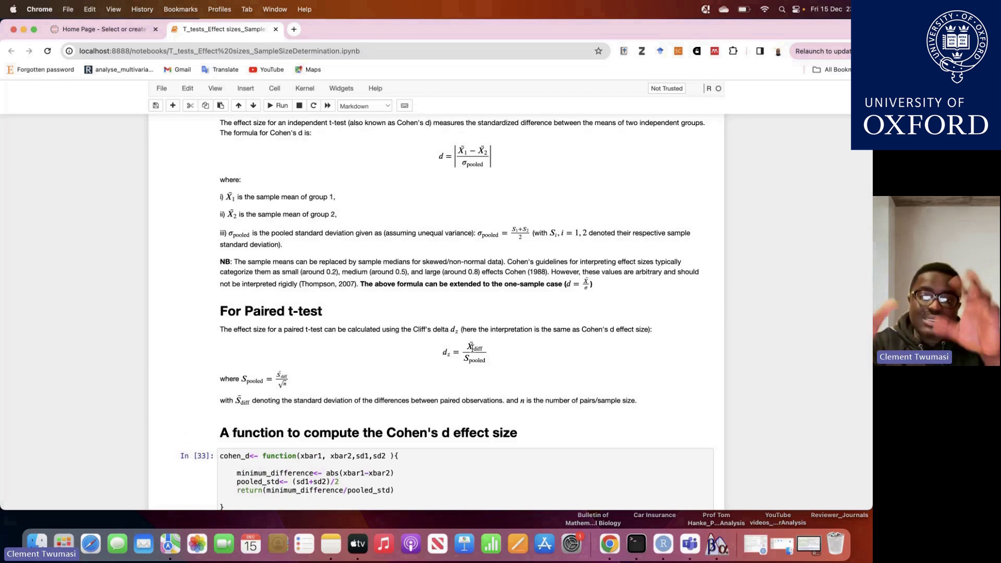
scroll(471, 347, "down", 2)
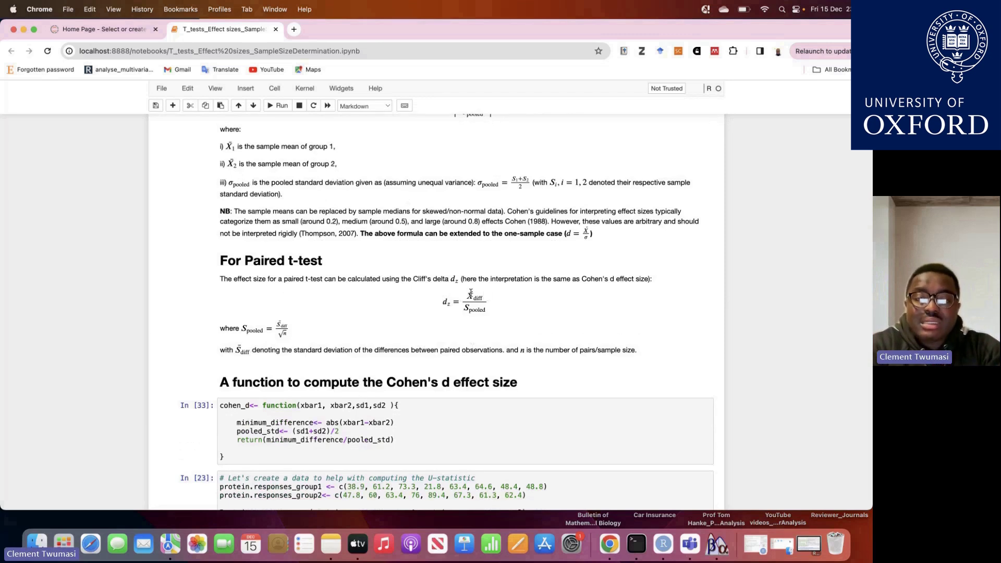
scroll(486, 169, "up", 3)
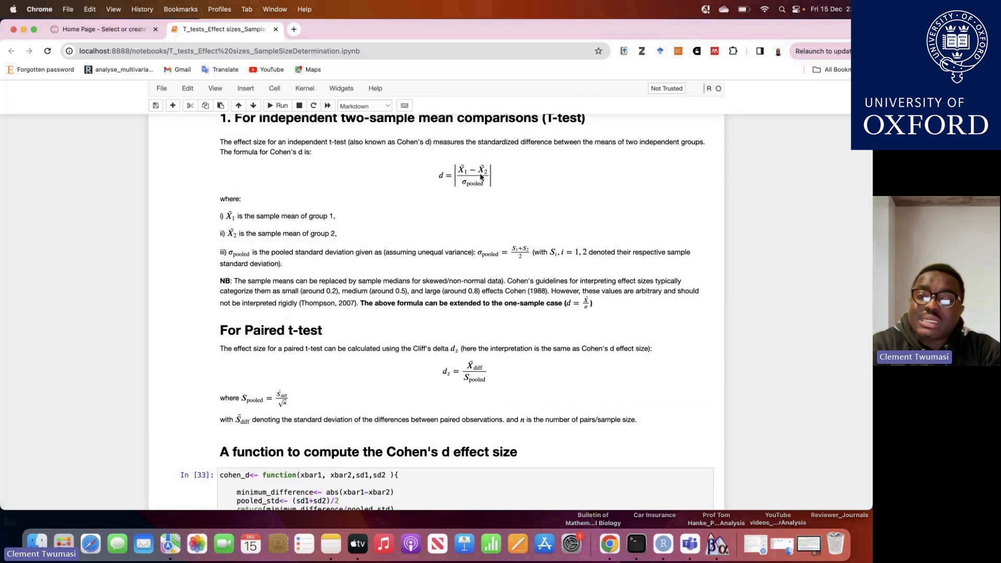
scroll(462, 243, "down", 2)
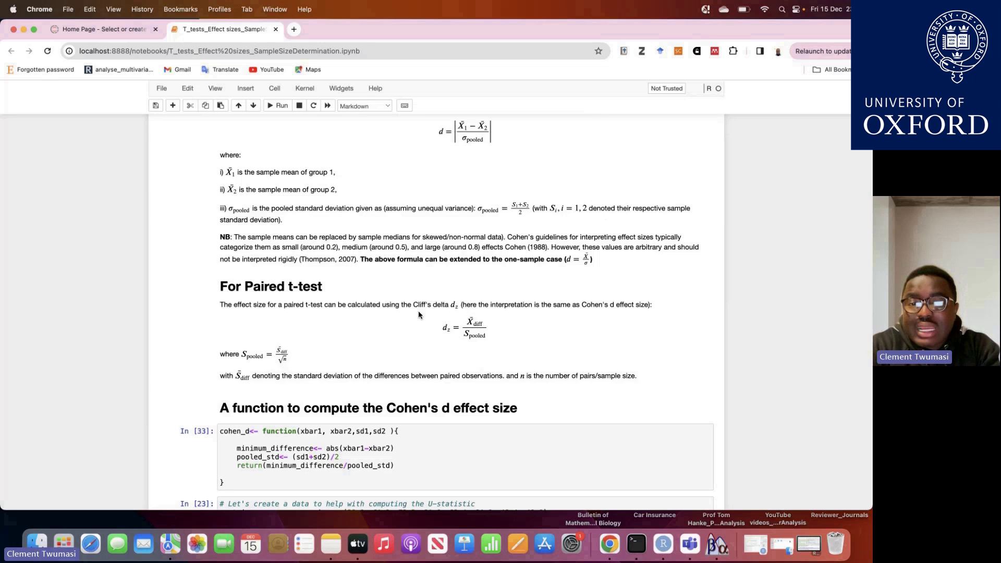
Switch back to G*Power and open the effect size drawer for determining dz
left_click(716, 544)
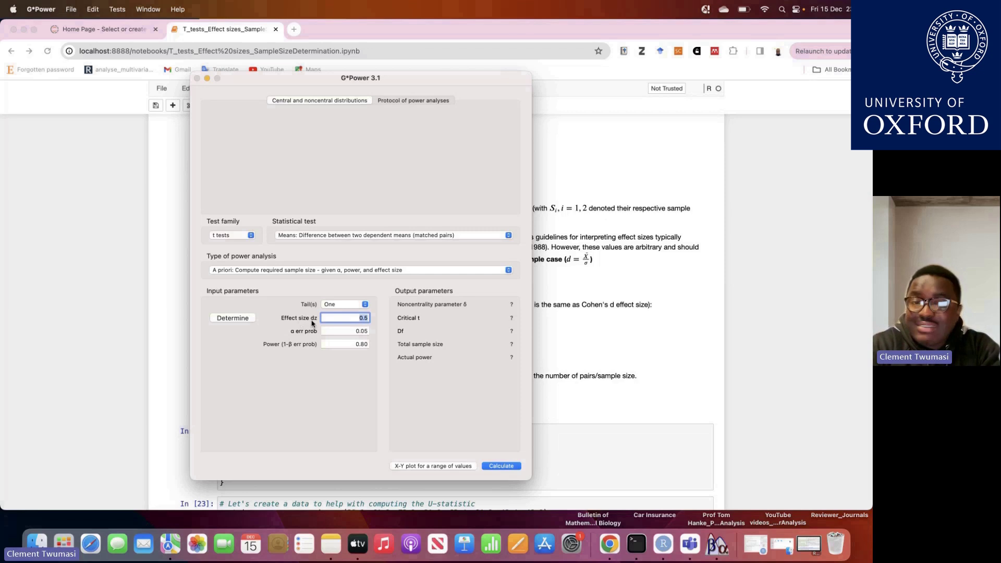
left_click(357, 317)
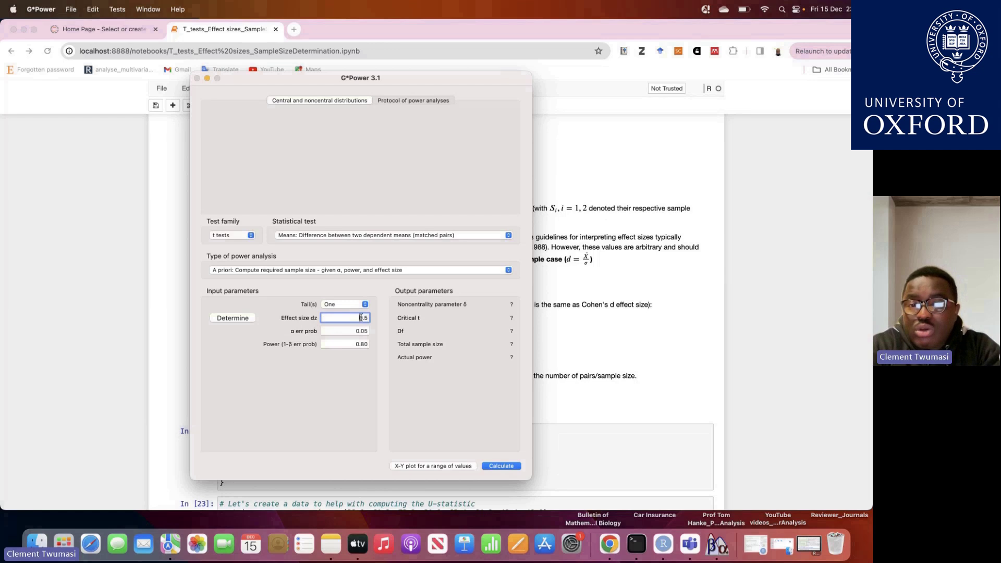
left_click_drag(357, 318, 372, 319)
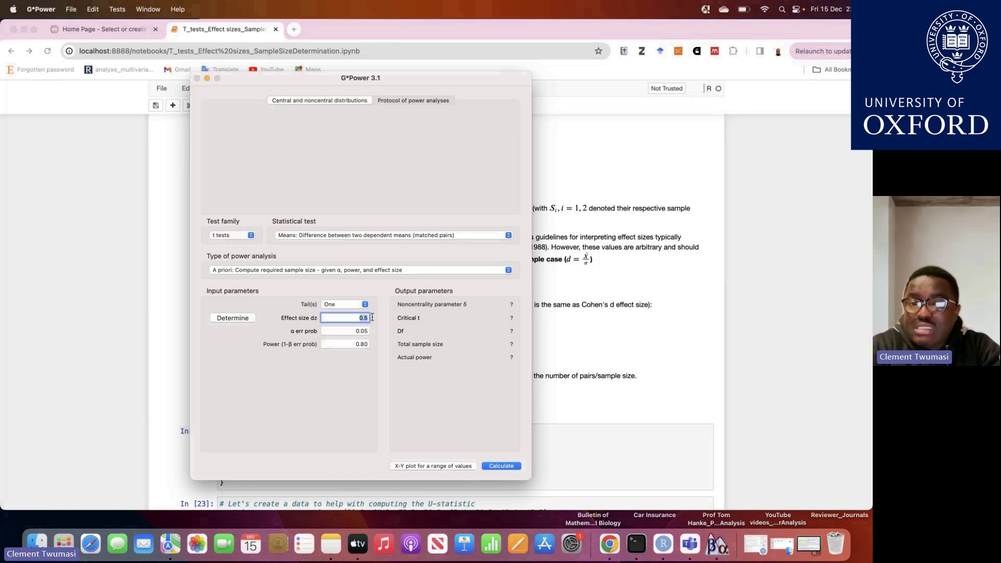
left_click(361, 319)
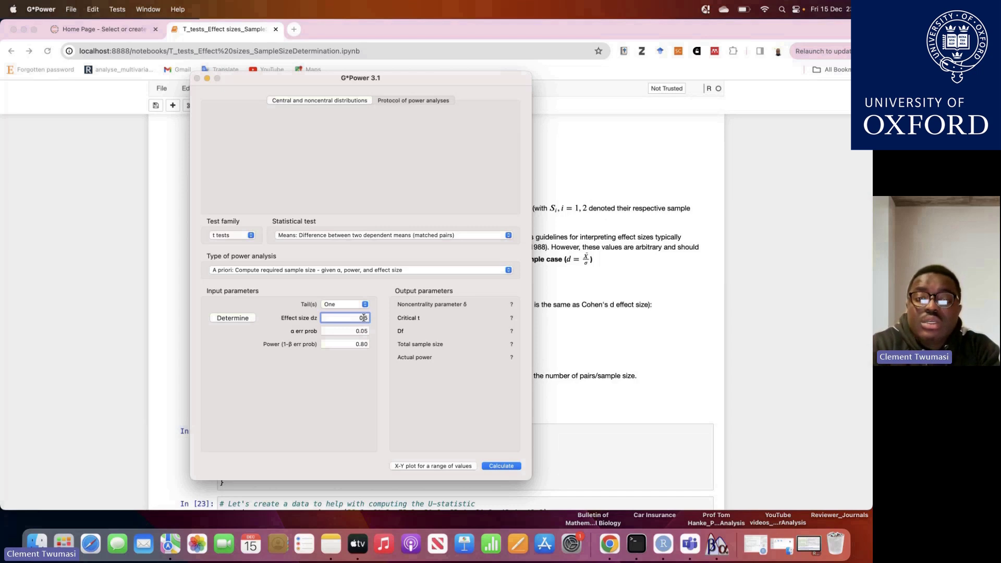
double_click(363, 317)
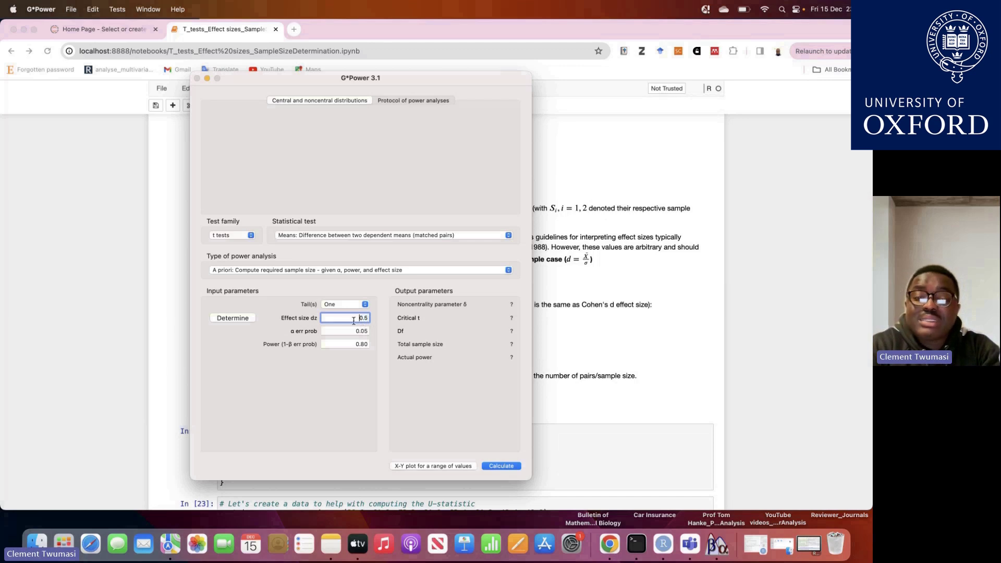
left_click_drag(352, 322, 371, 322)
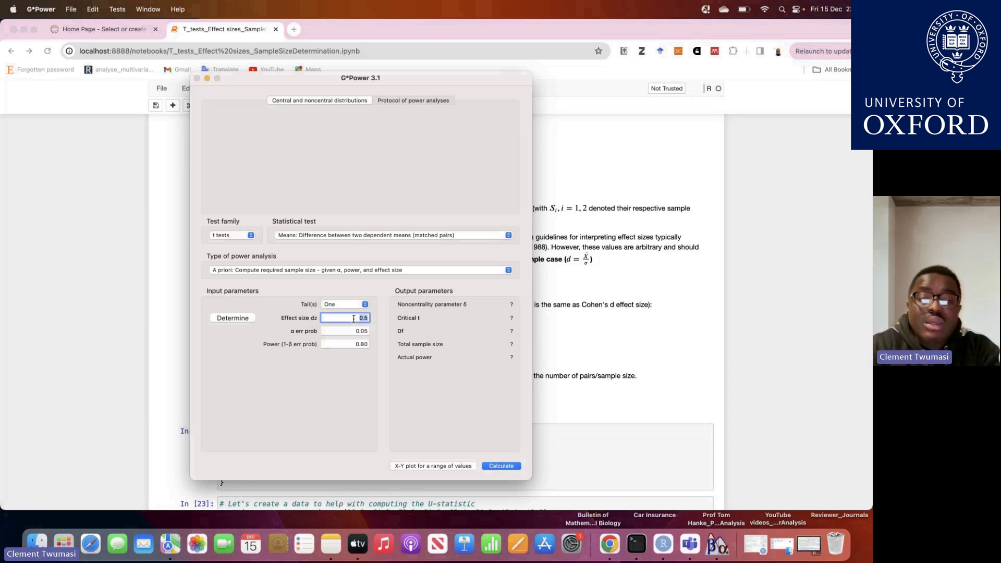
left_click(235, 323)
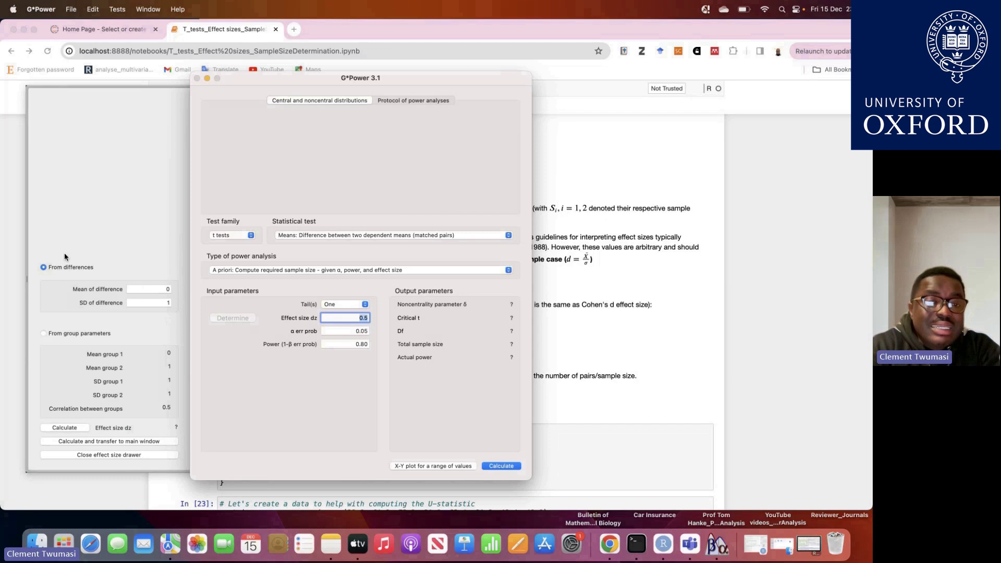
Calculate the effect size from differences with a mean of difference of -0.5 and an SD of difference of 0.36
left_click(136, 291)
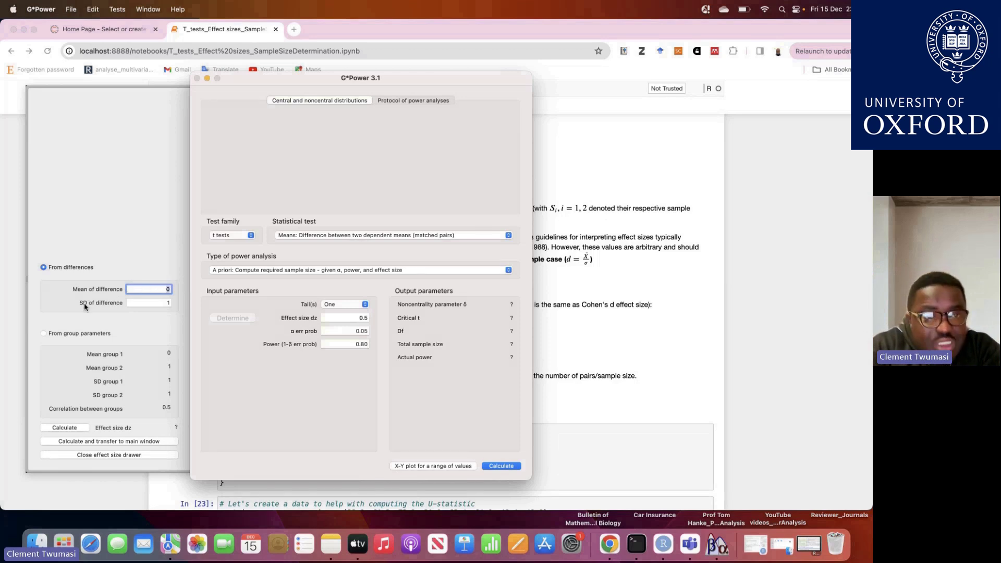
left_click(156, 303)
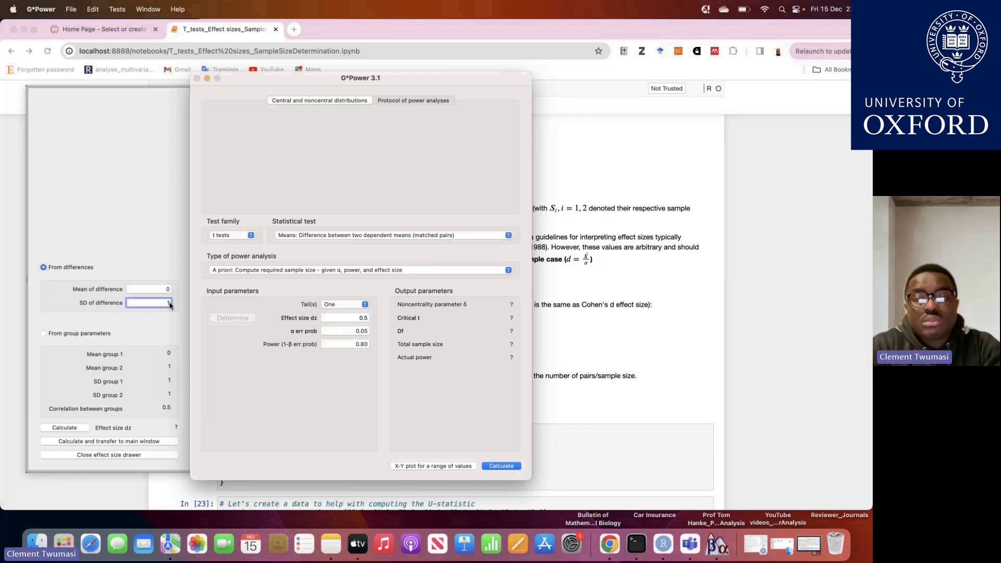
left_click(572, 319)
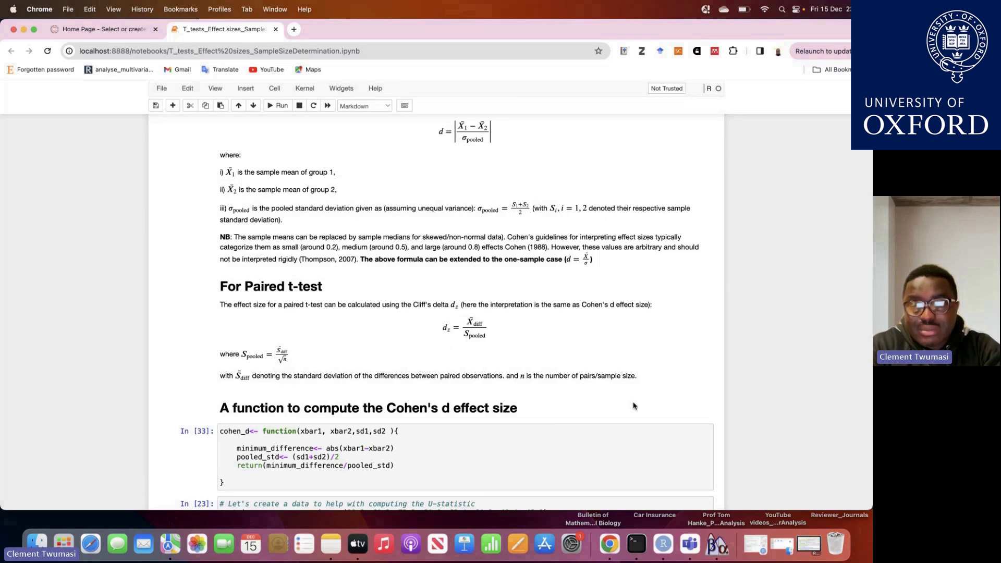
left_click(730, 531)
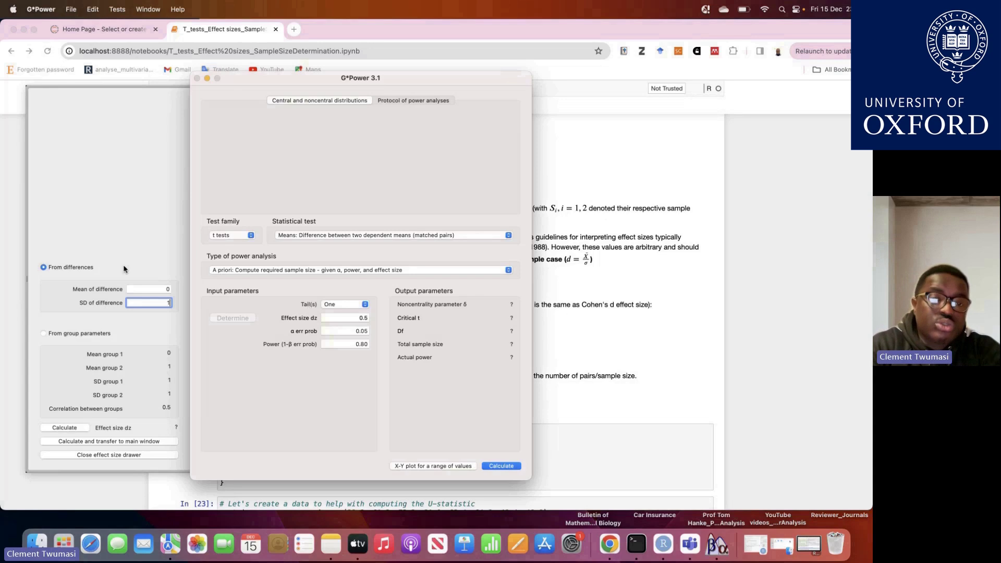
double_click(168, 289)
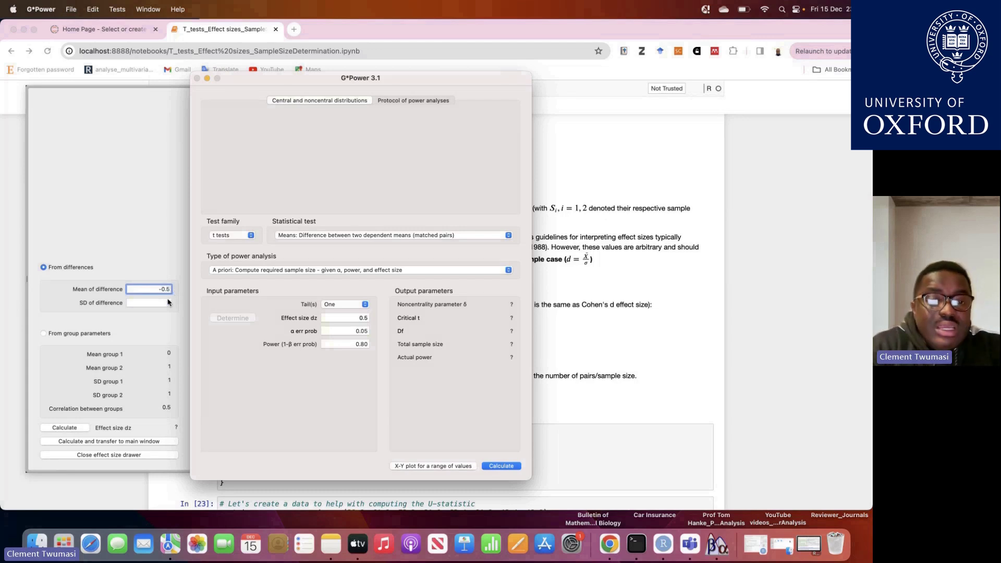
double_click(168, 303)
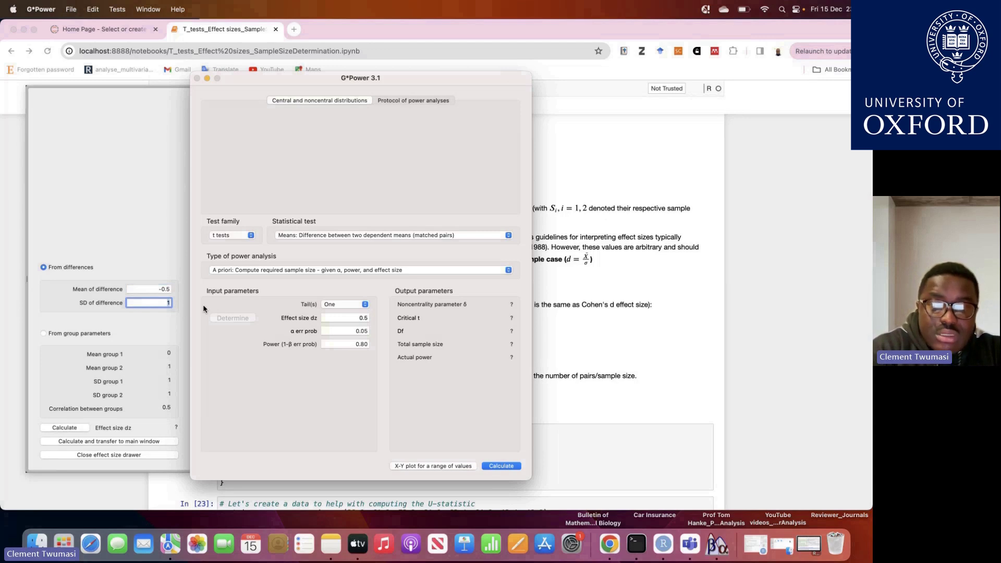
type("0.")
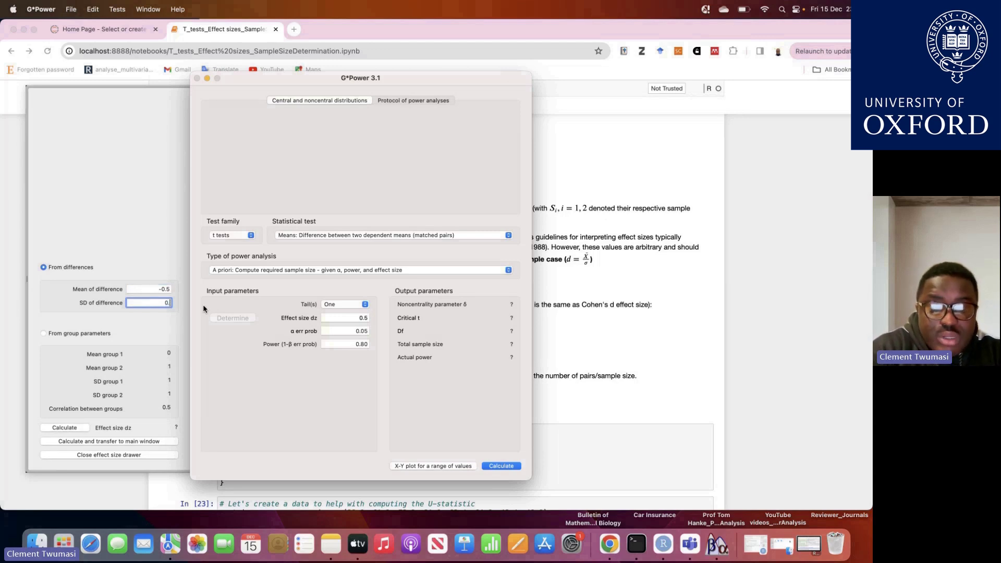
type("36")
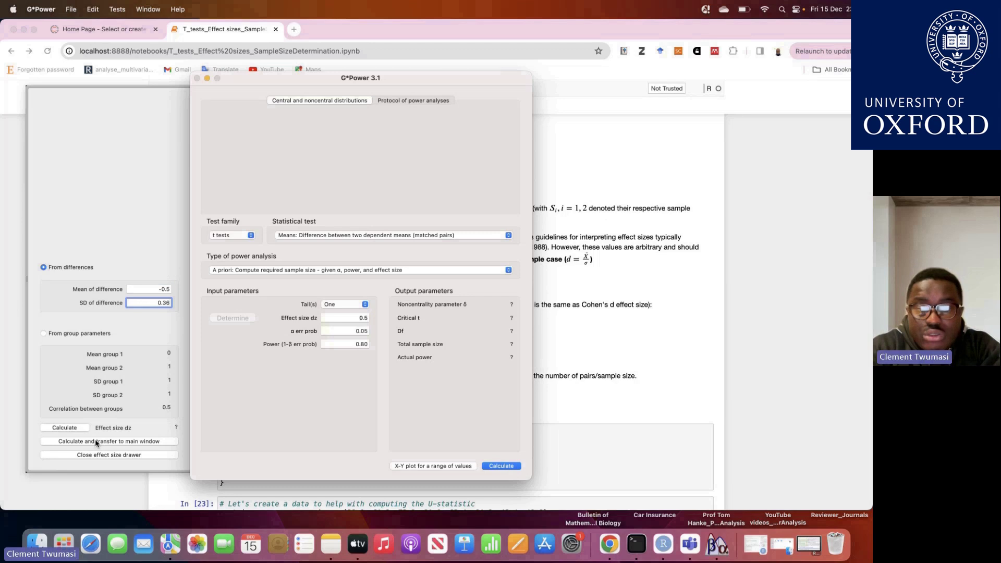
left_click(74, 429)
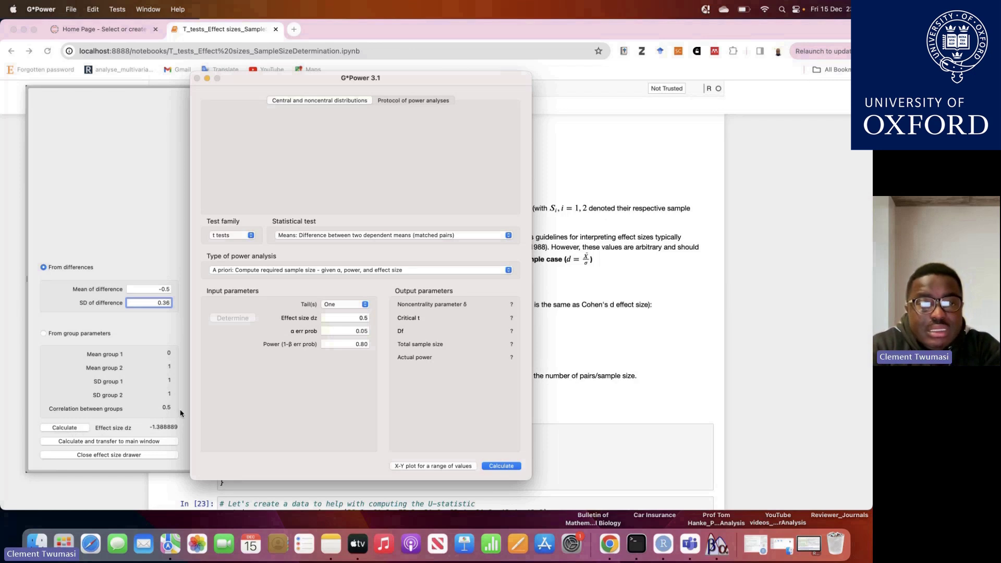
Switch to the Jupyter notebook in Chrome and review the effect size formulas and the guidelines for interpreting them
left_click(613, 301)
scroll(613, 301, "up", 5)
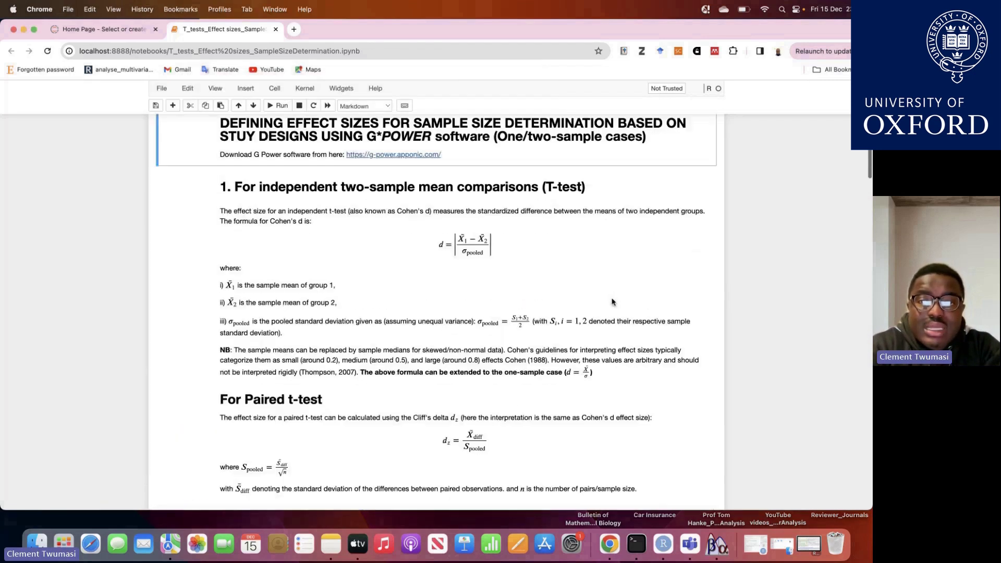
scroll(479, 284, "down", 3)
scroll(479, 284, "down", 4)
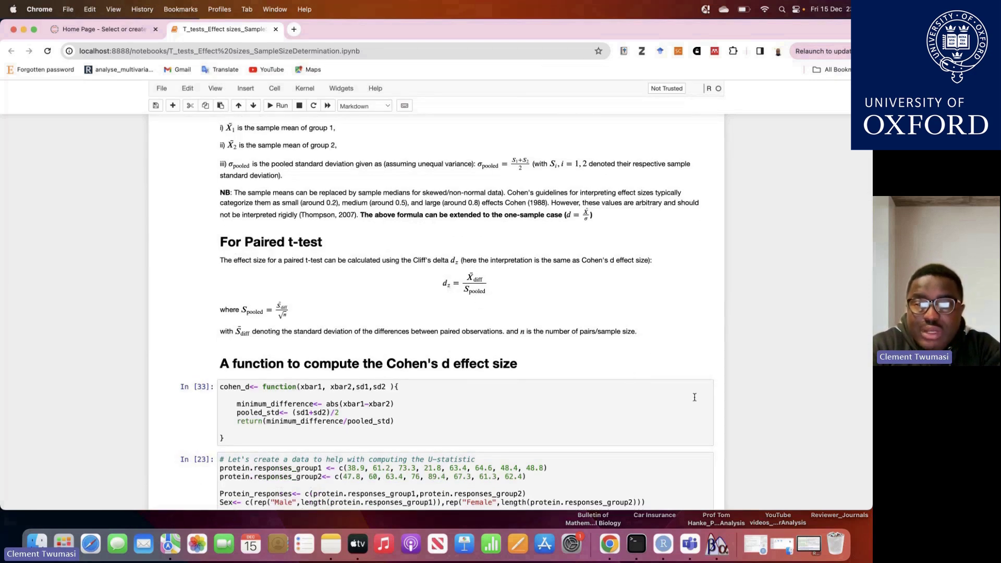
Return to G*Power, transfer the calculated effect size dz to the main window and calculate the required sample size
left_click(710, 546)
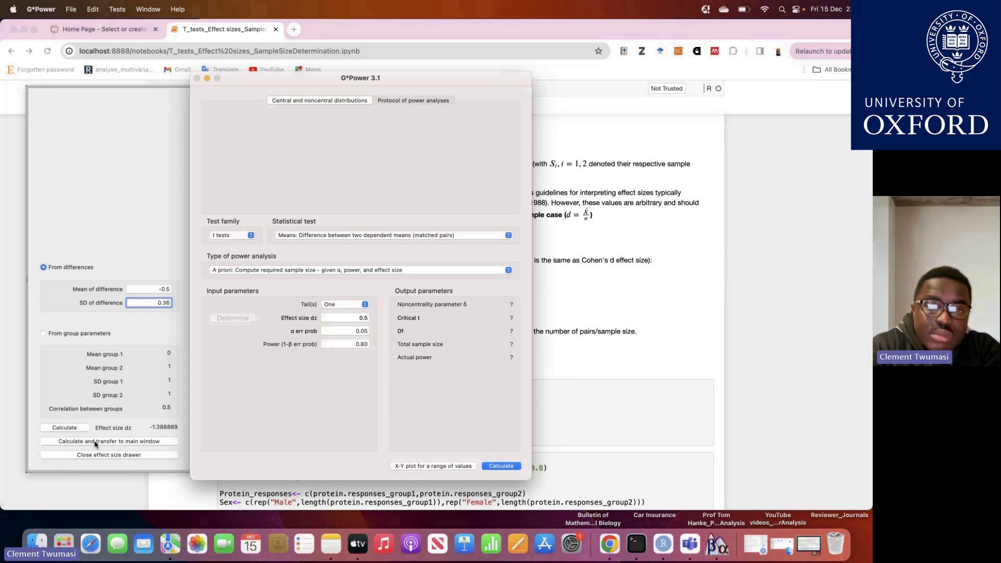
left_click(346, 318)
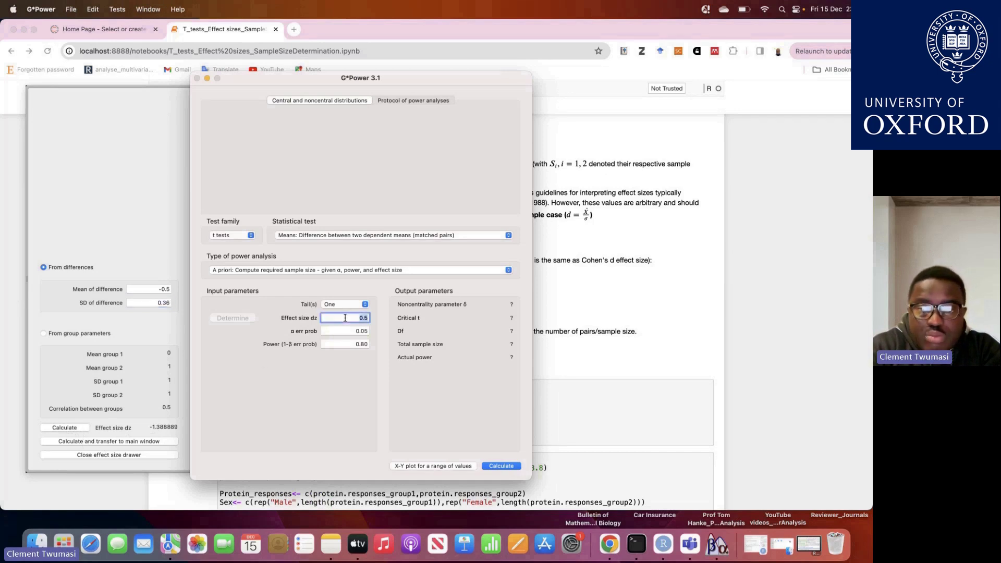
left_click(134, 442)
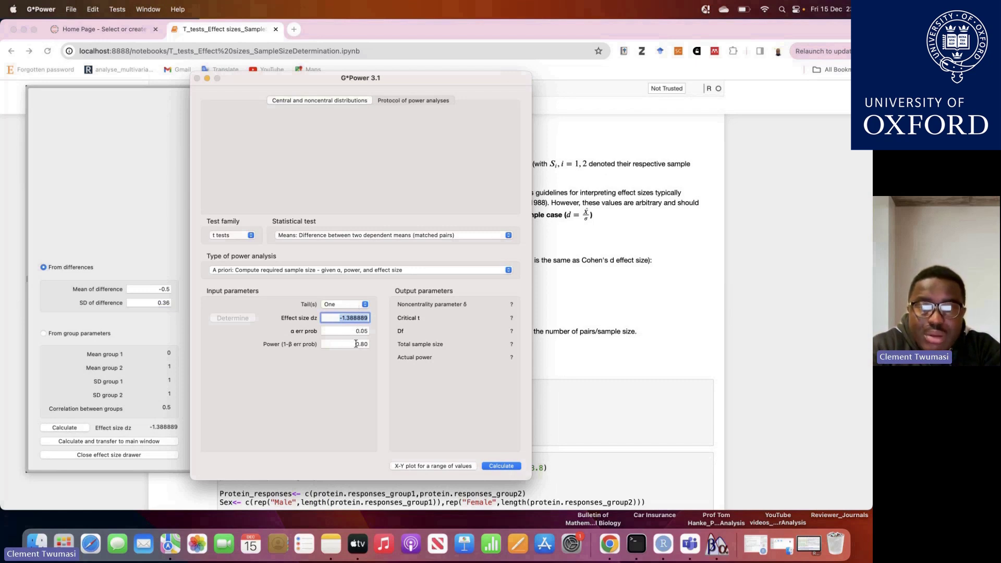
left_click(499, 468)
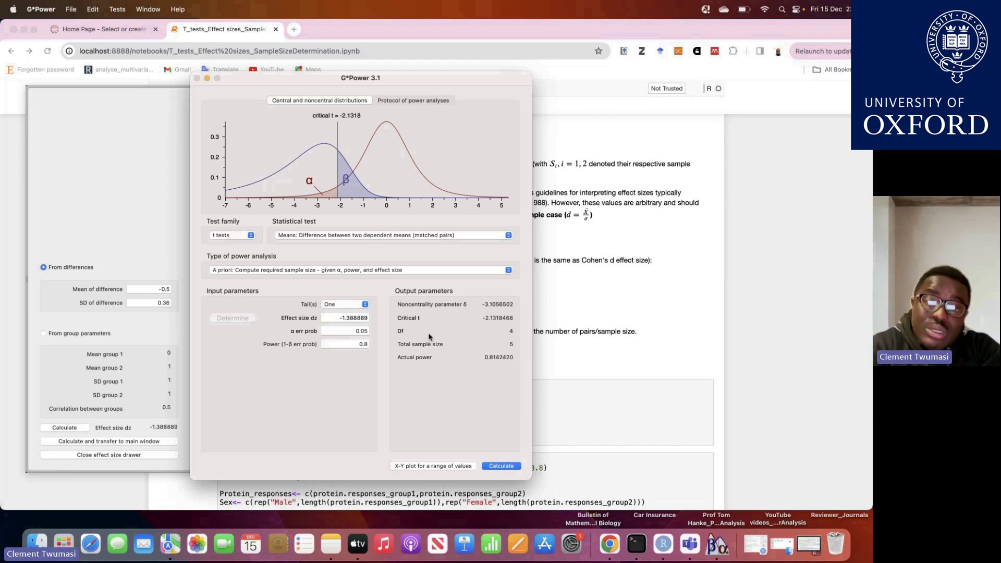
Remove the minus sign from effect size dz to make it 1.388889 and recalculate the required sample size
left_click(347, 343)
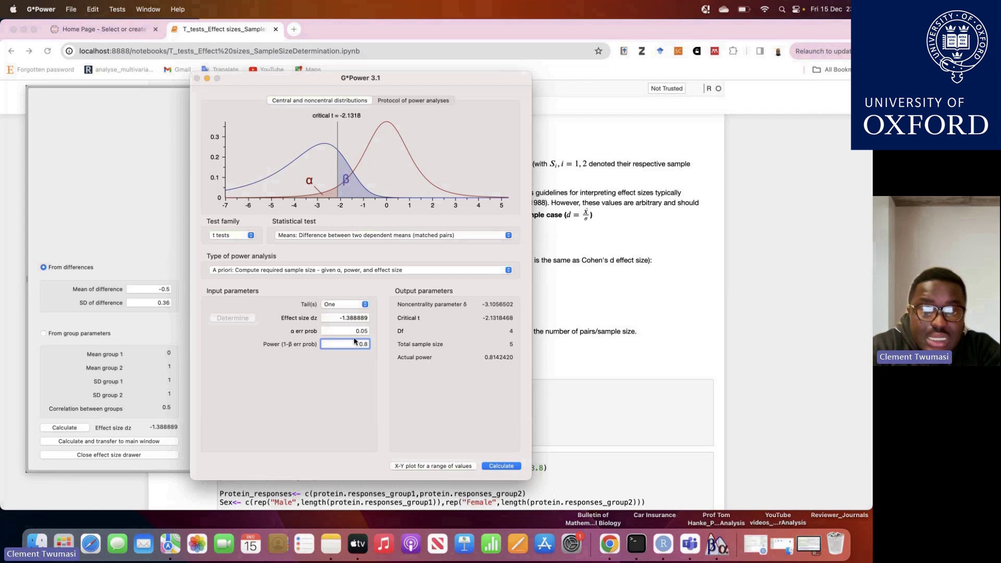
left_click(345, 318)
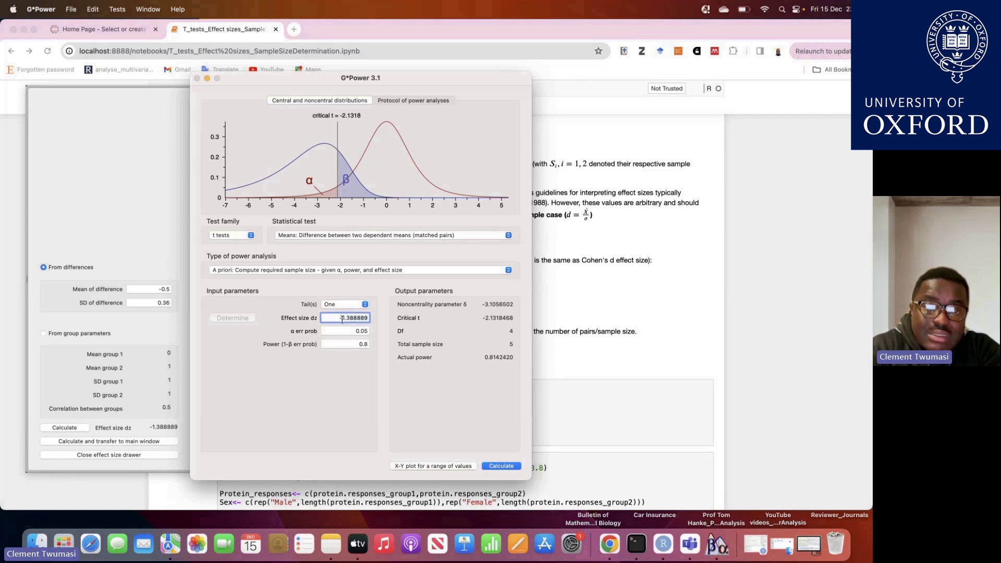
key("BackSpace")
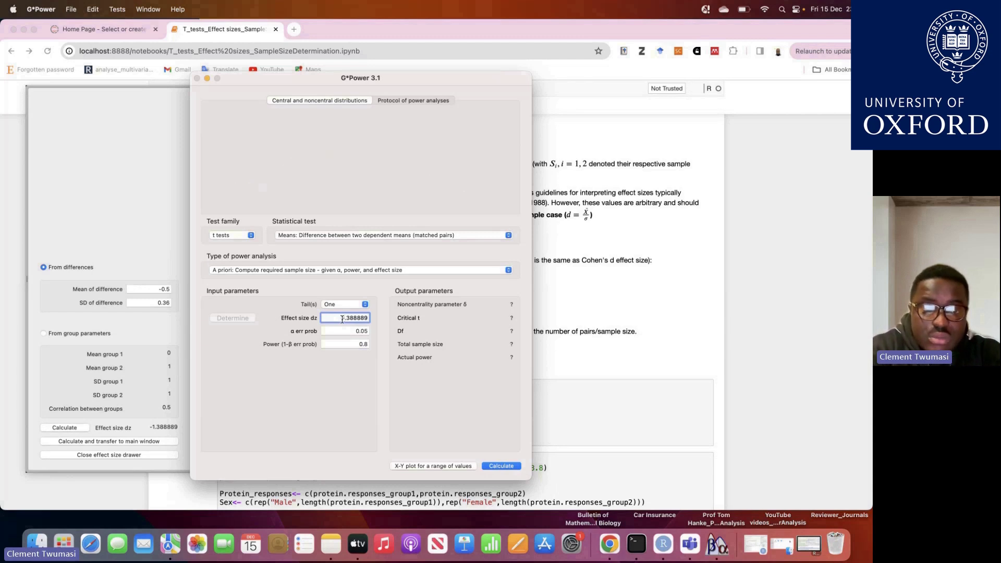
left_click(502, 467)
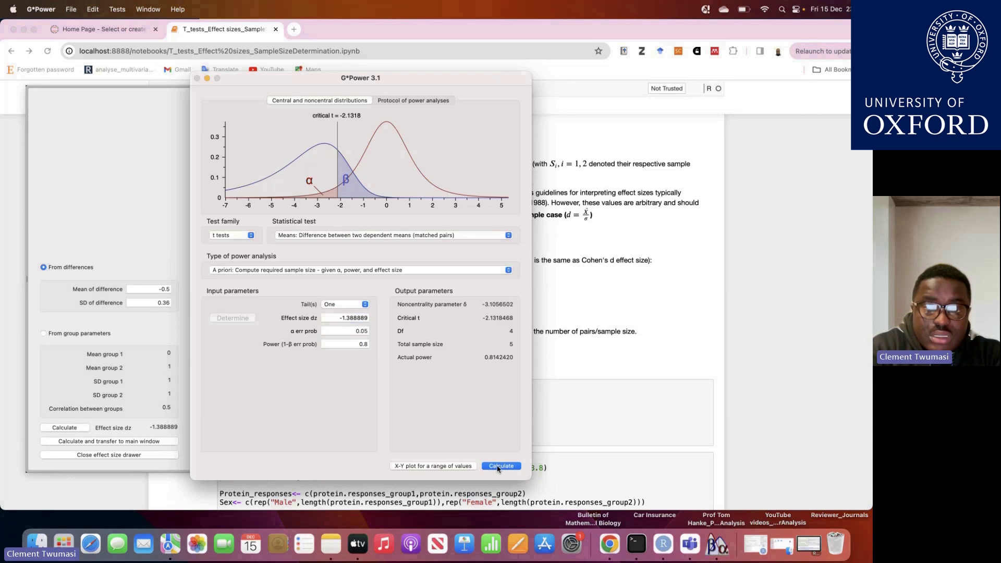
left_click(344, 319)
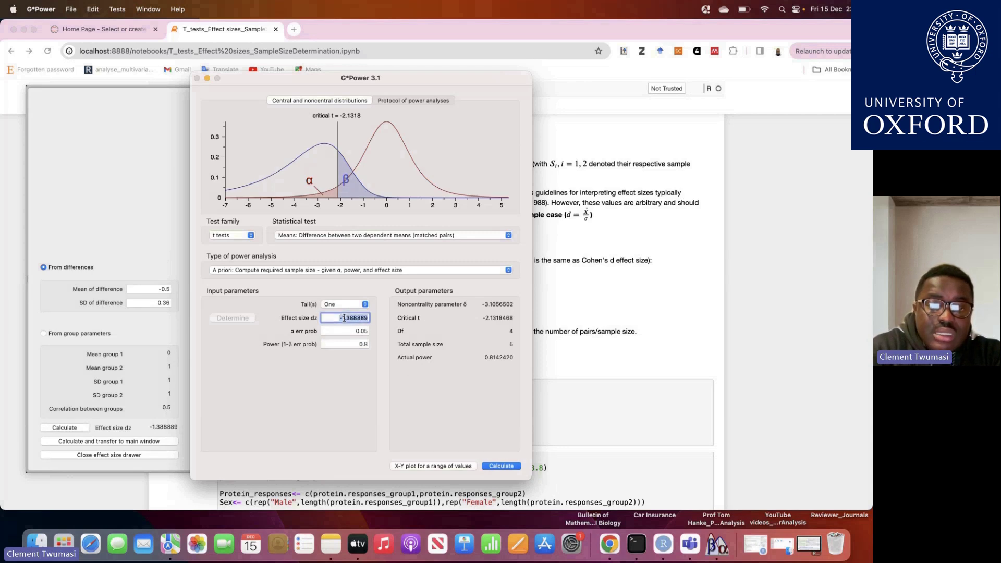
key("BackSpace")
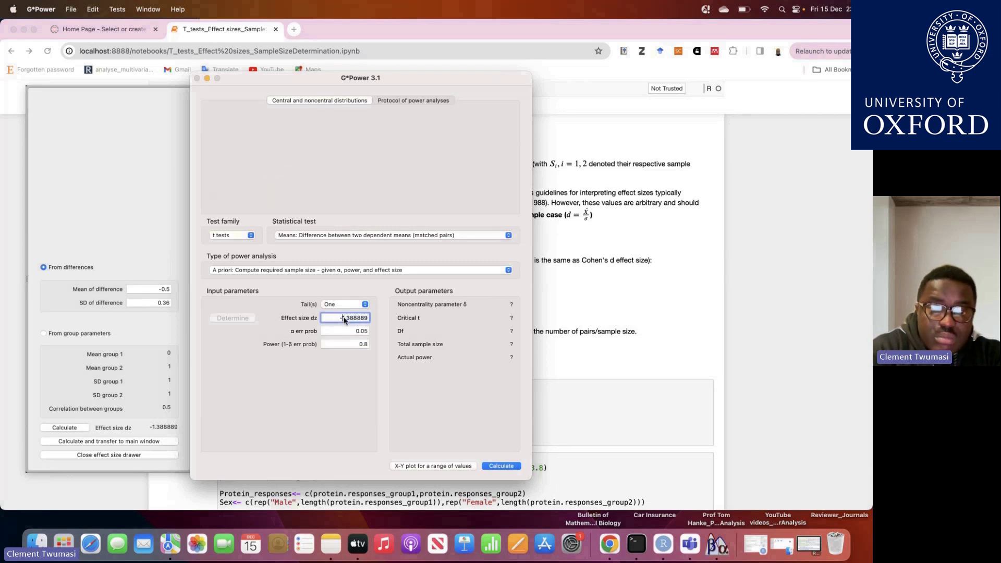
left_click(498, 466)
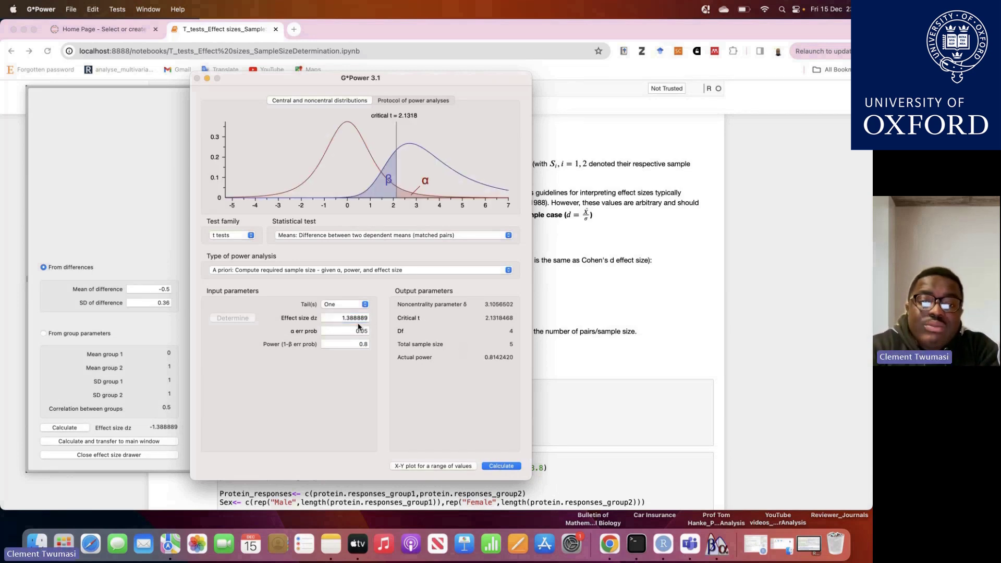
Switch the effect size calculation to group parameters and set the mean of group 1 to 0.6 and of group 2 to 0.9
left_click(340, 314)
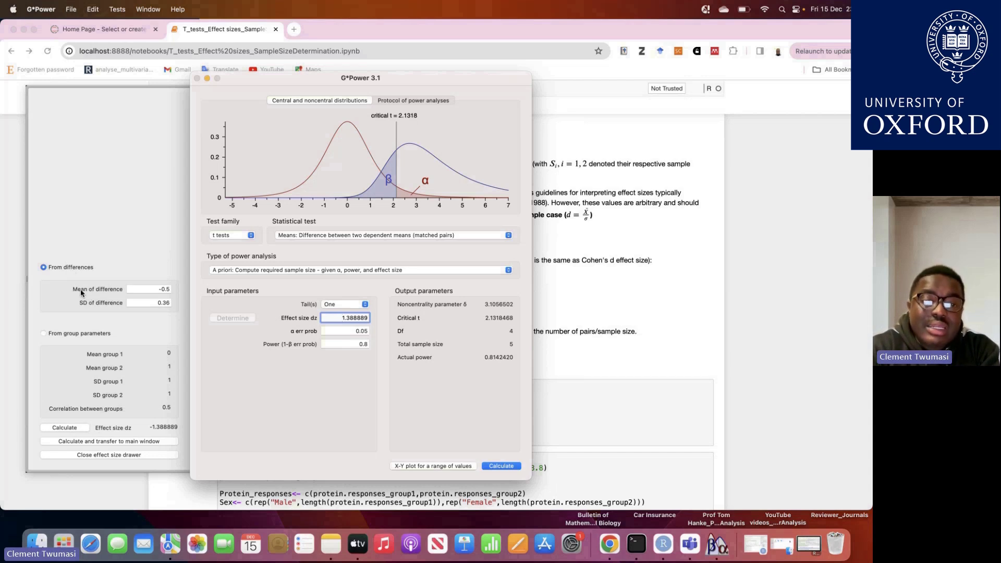
left_click(43, 333)
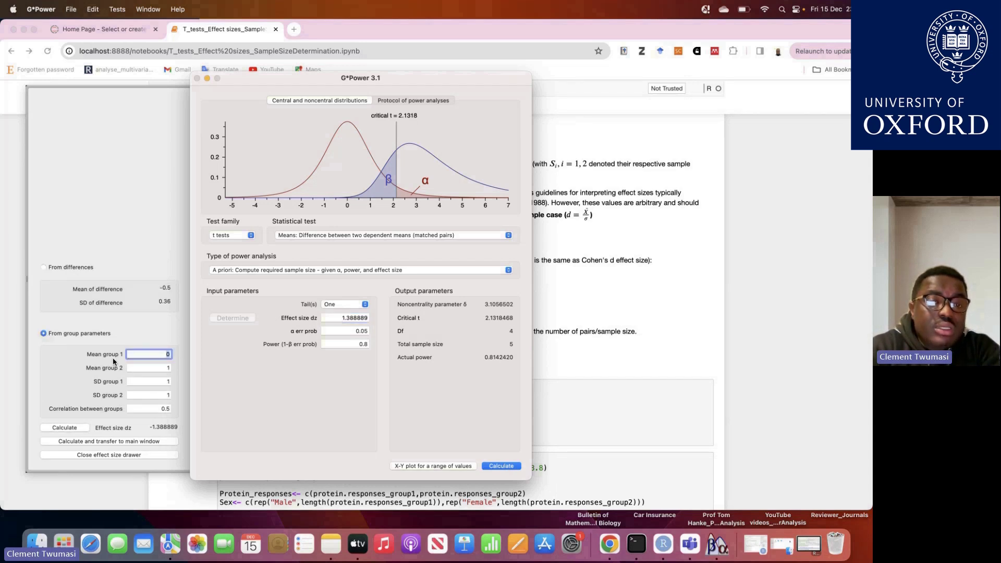
left_click(156, 355)
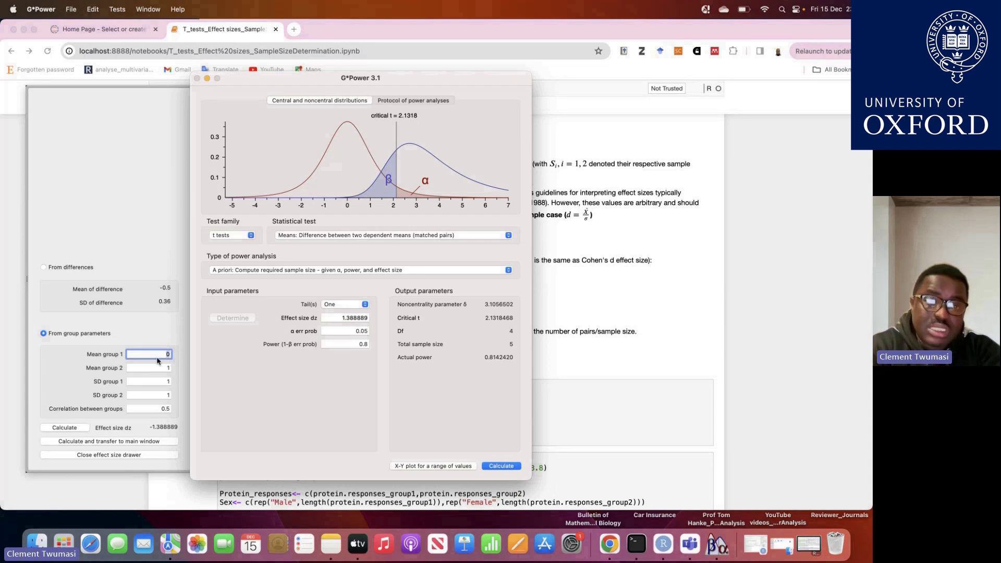
type("0.6")
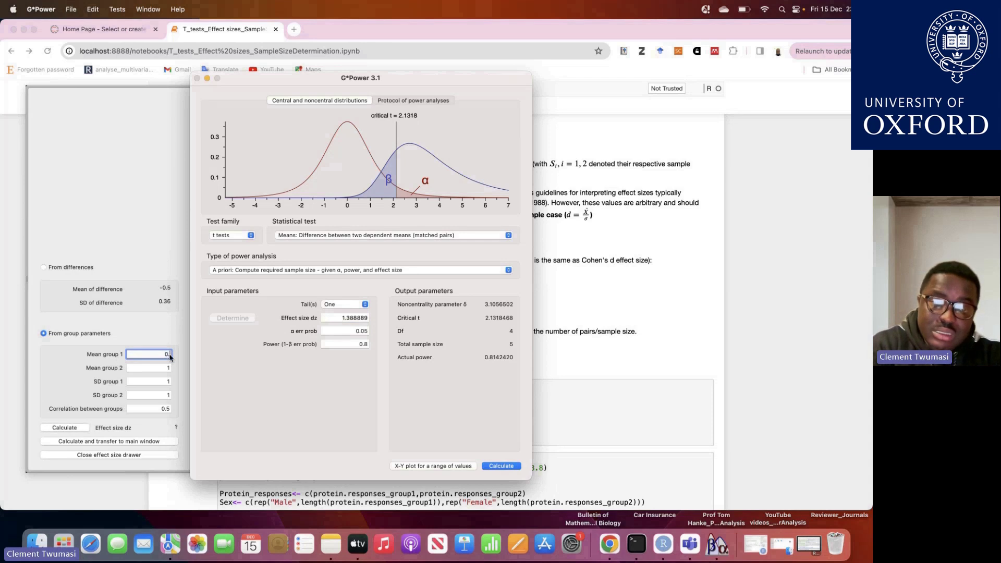
left_click(163, 367)
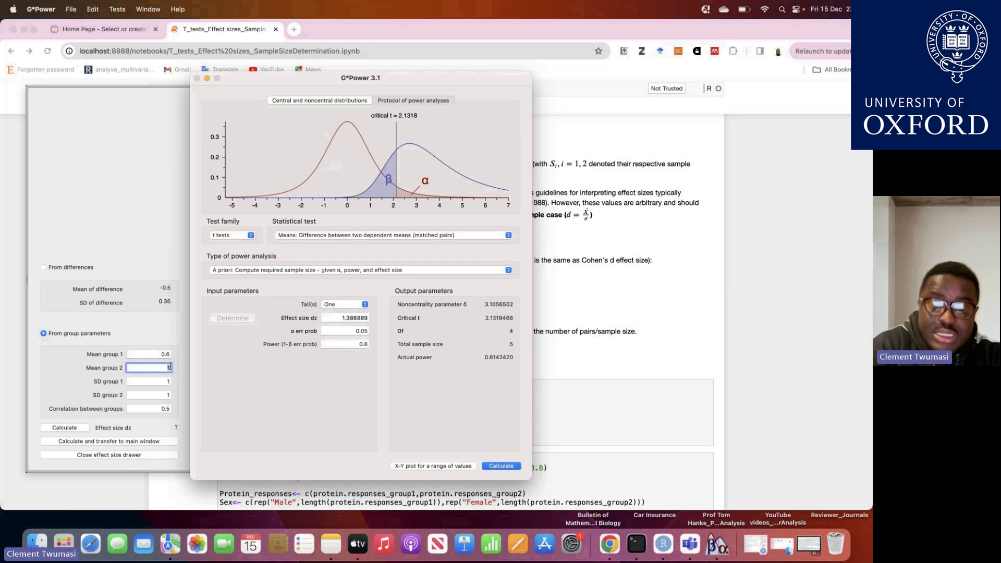
type(".9")
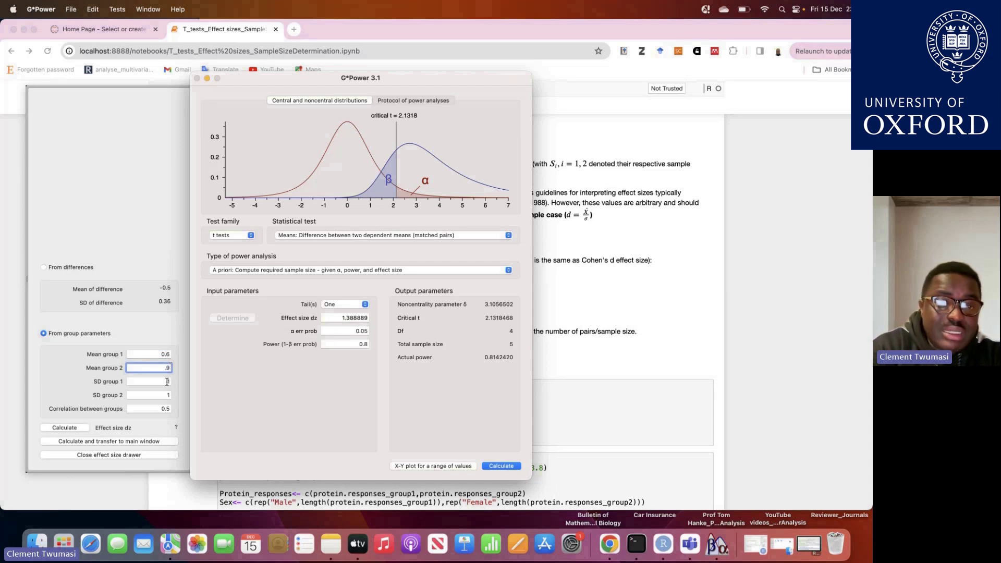
Set the SD of group 1 to 2.1 and the SD of group 2 to 2.6
left_click(170, 381)
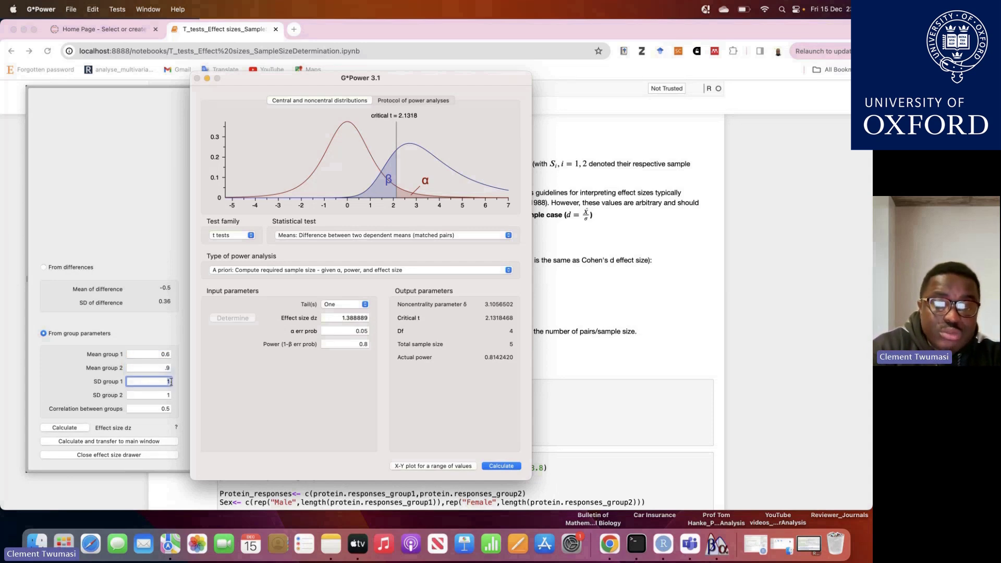
key("BackSpace")
key("BackSpace")
key("BackSpace")
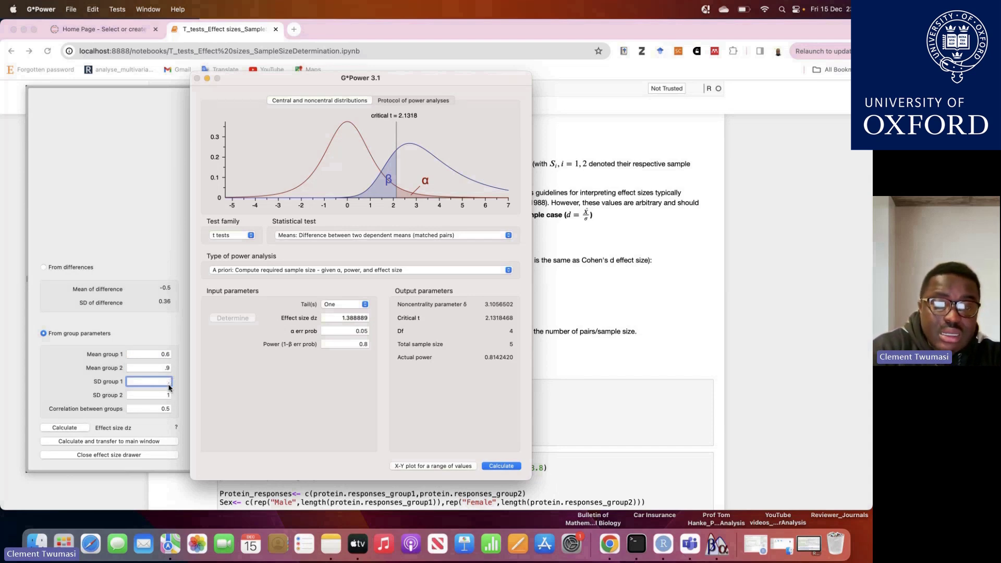
type("2.1")
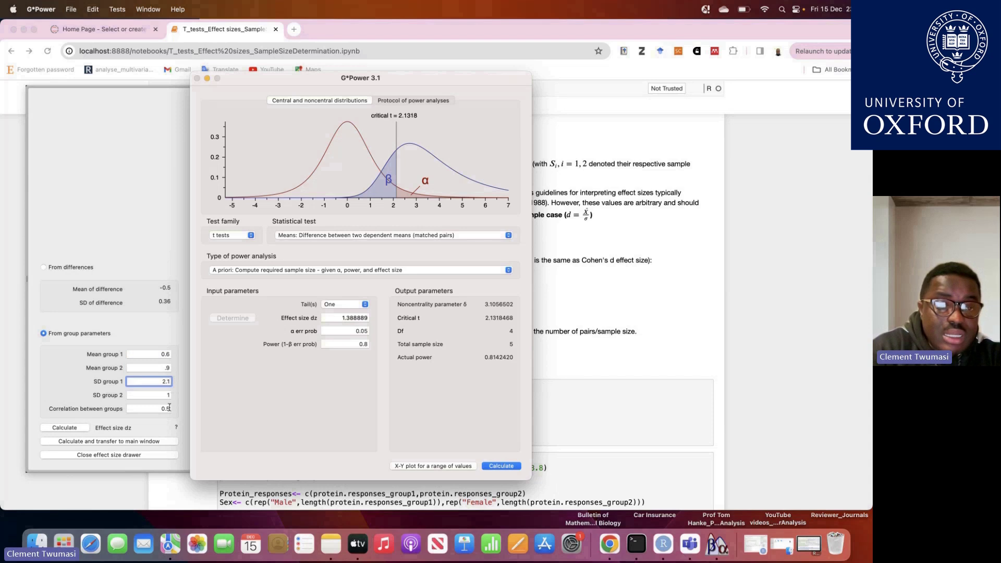
left_click(164, 395)
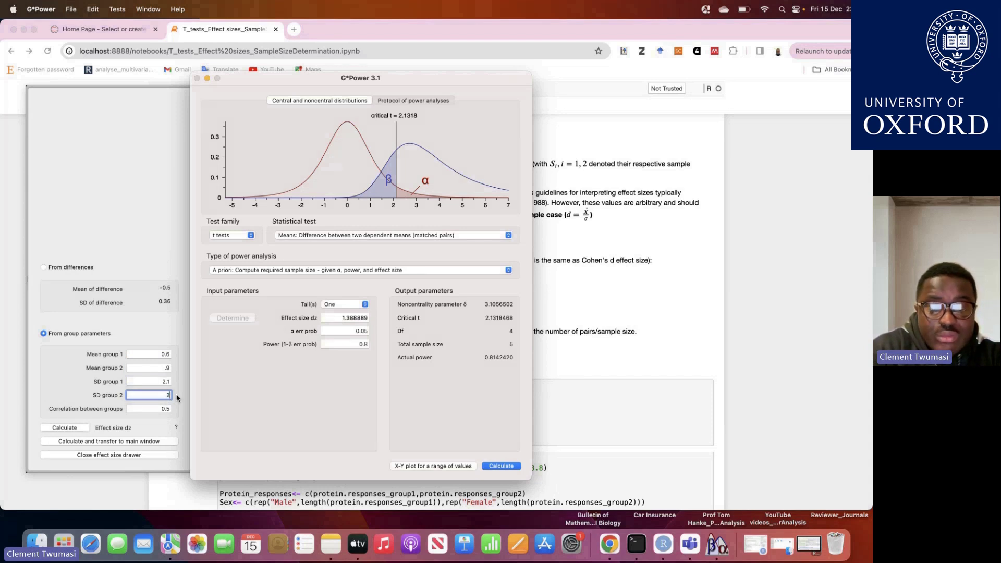
type("2.6")
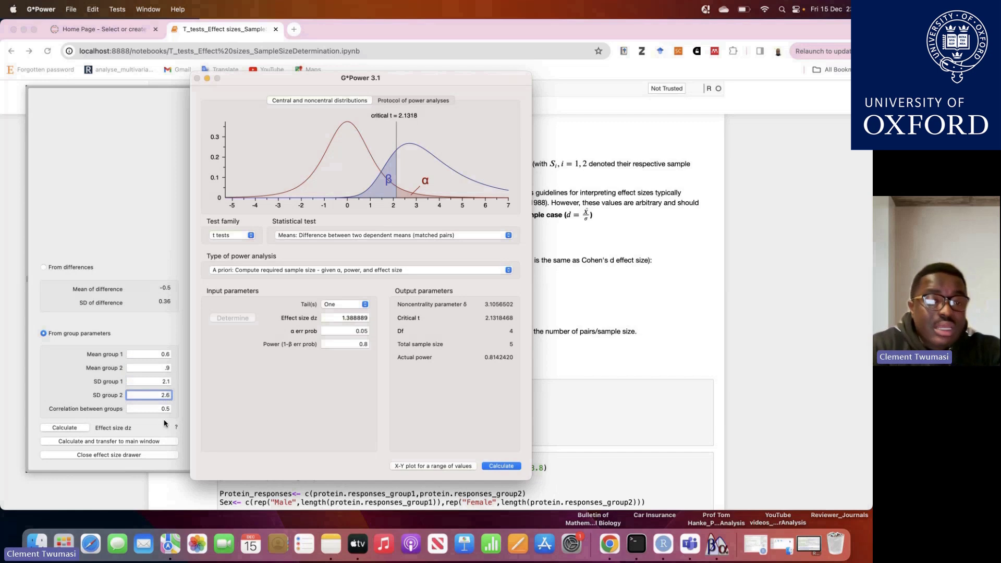
Set the correlation between groups to 0.75, then calculate effect size dz and transfer it to the main window
left_click(157, 408)
left_click(157, 406)
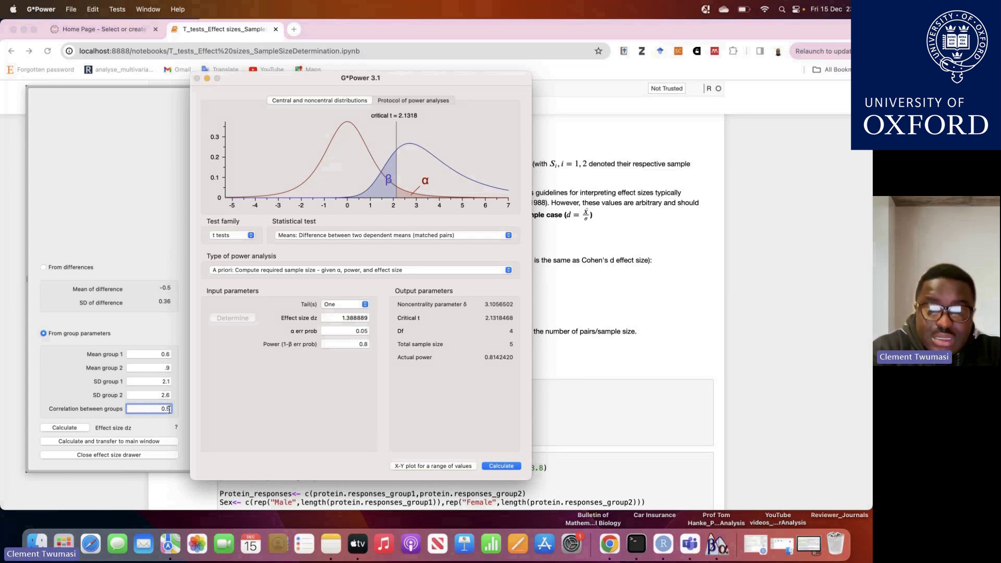
type("7")
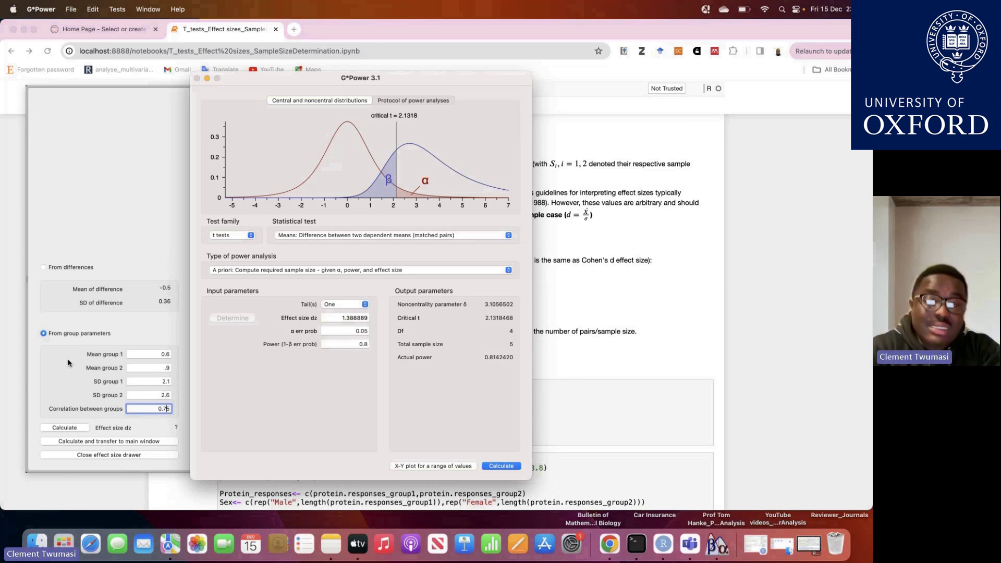
left_click(72, 429)
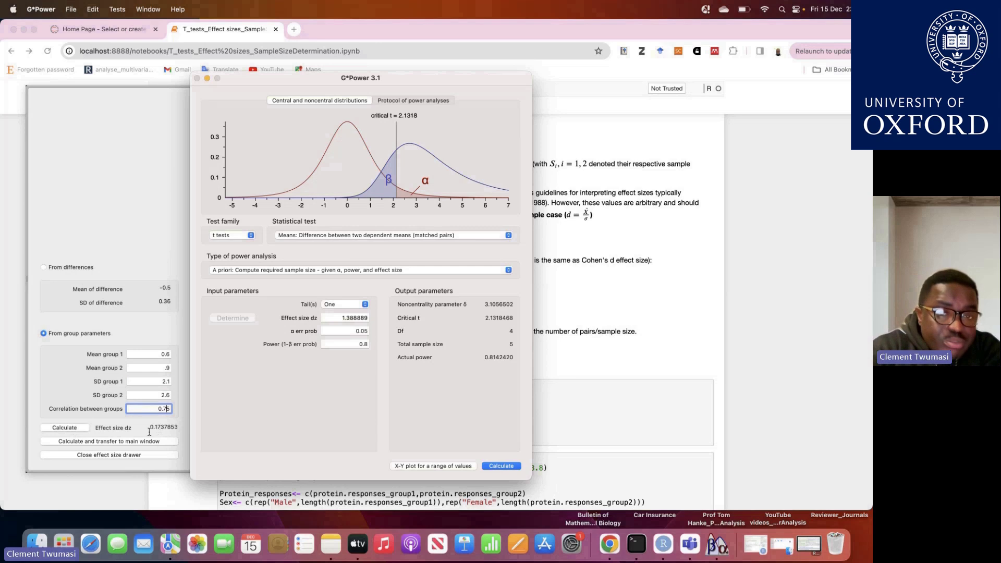
left_click(111, 442)
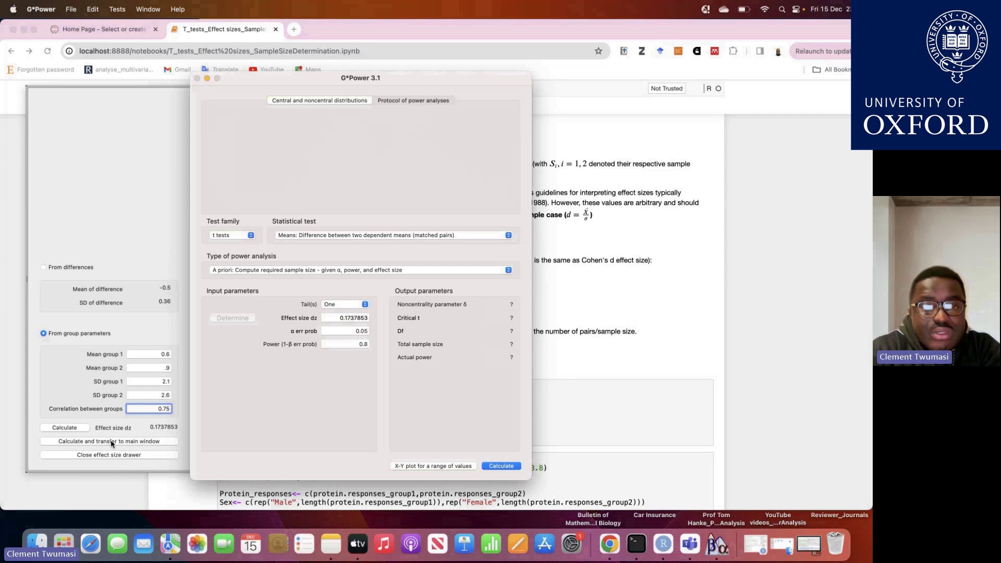
double_click(340, 318)
left_click(341, 319)
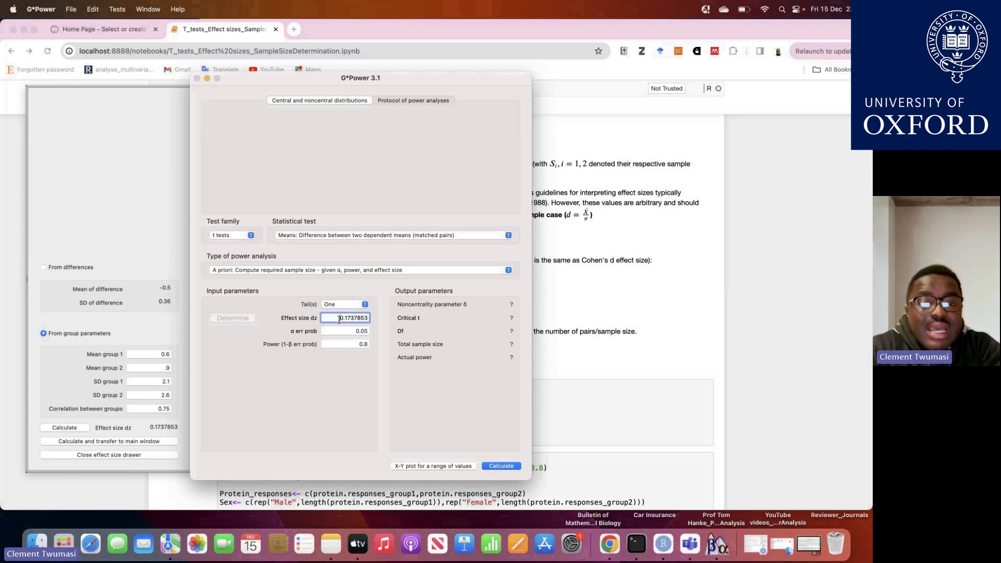
left_click_drag(339, 319, 370, 318)
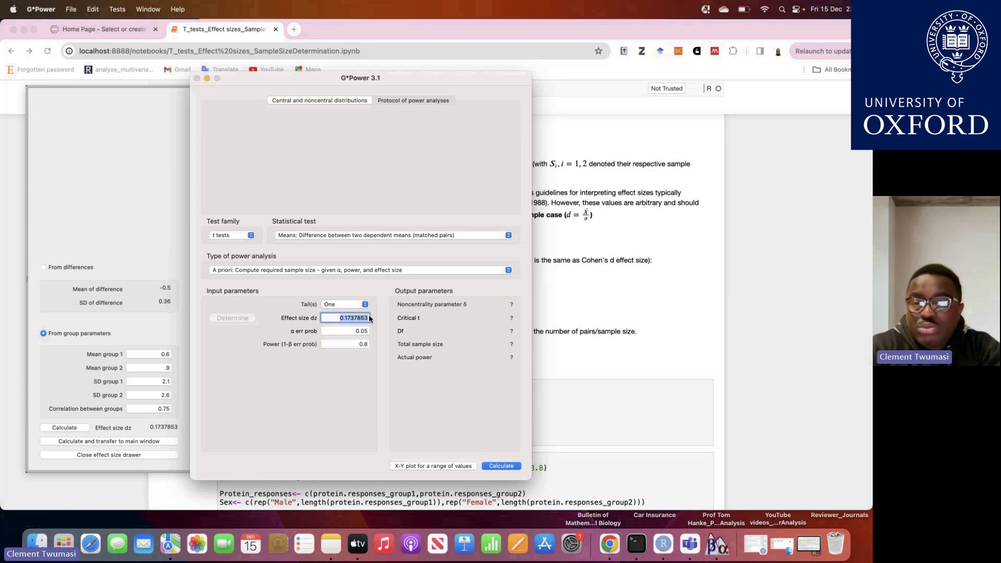
left_click(341, 320)
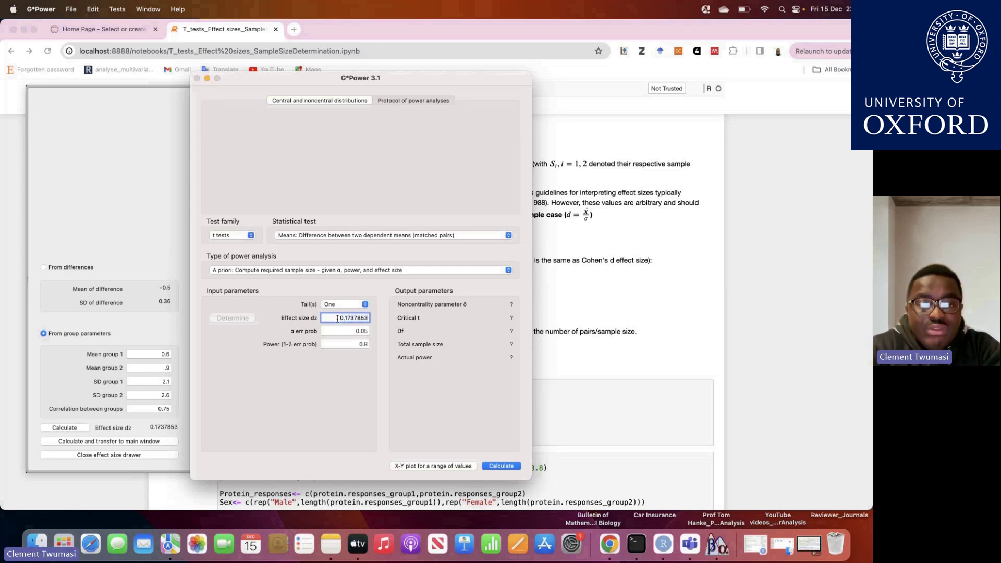
left_click_drag(338, 319, 352, 318)
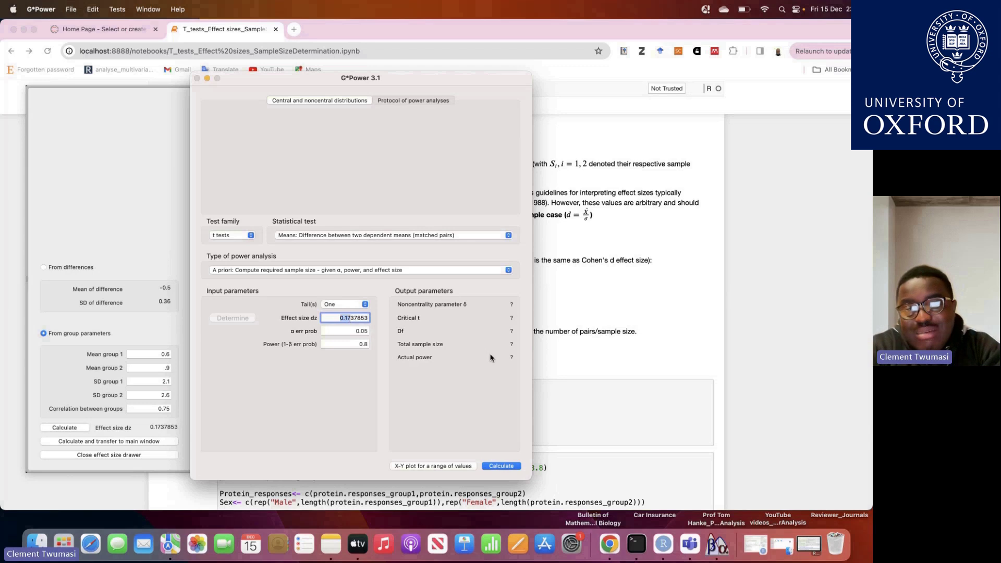
left_click(341, 318)
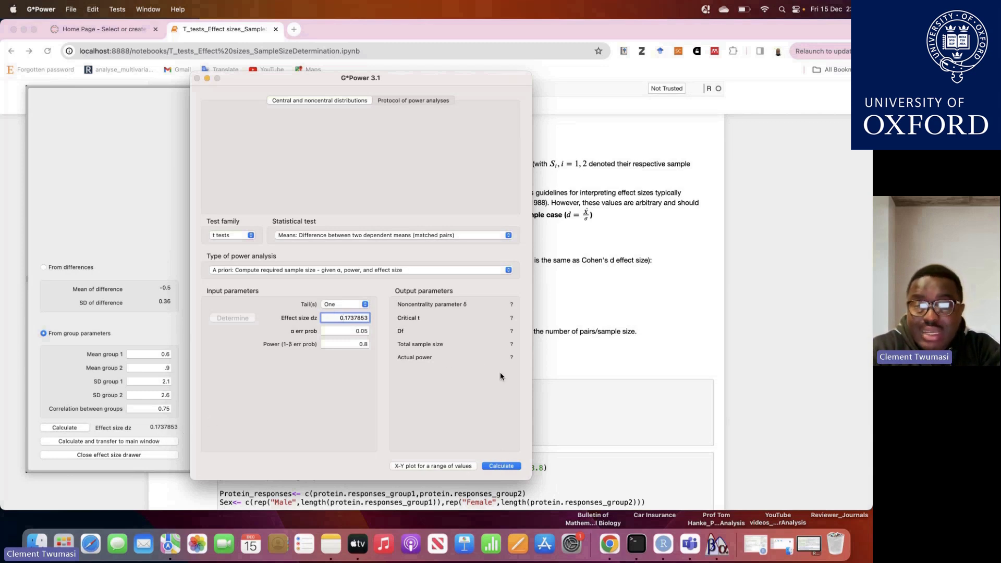
Calculate the required sample size and draw a plot of total sample size against power from 0.6 to 0.95 in steps of 0.01
left_click(498, 465)
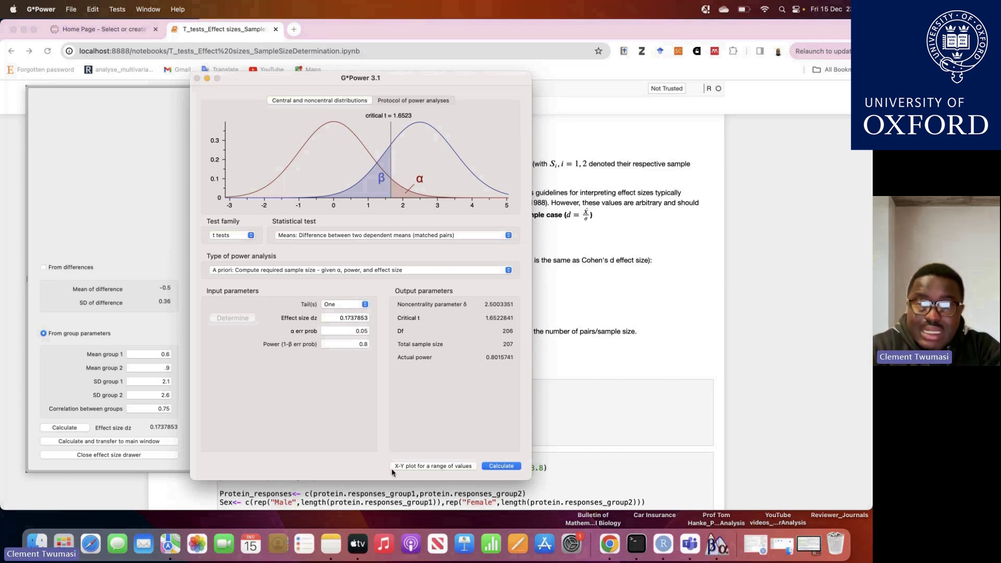
left_click(425, 467)
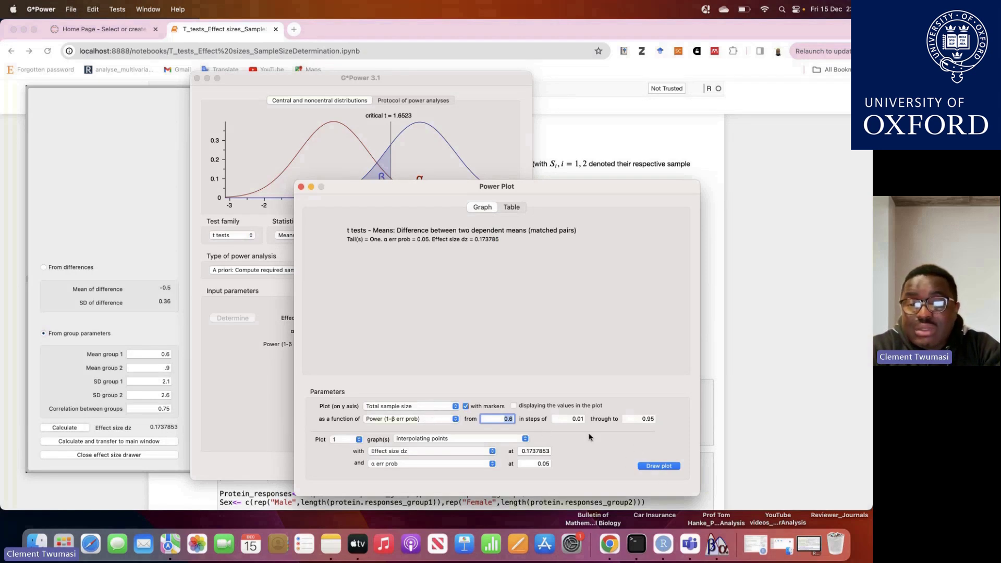
left_click(657, 468)
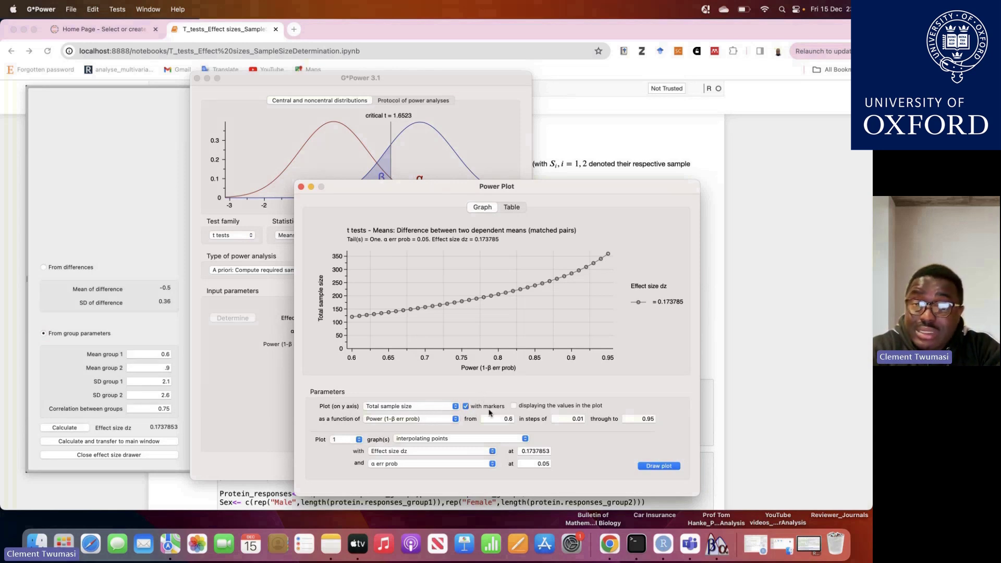
Set the plot to show power (1-β err prob) as a function of effect size dz, with the range ending at 0.8
left_click(455, 406)
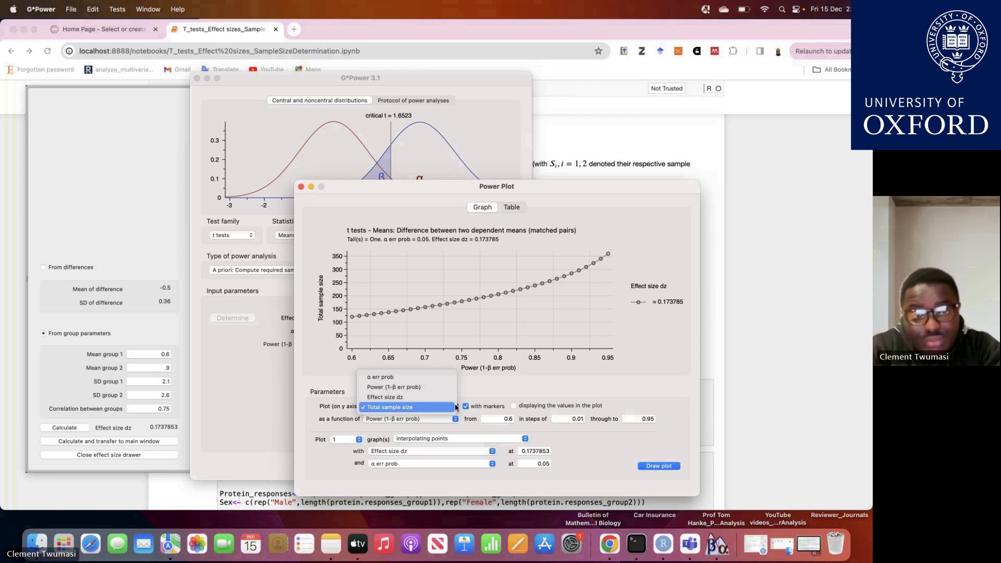
left_click(406, 387)
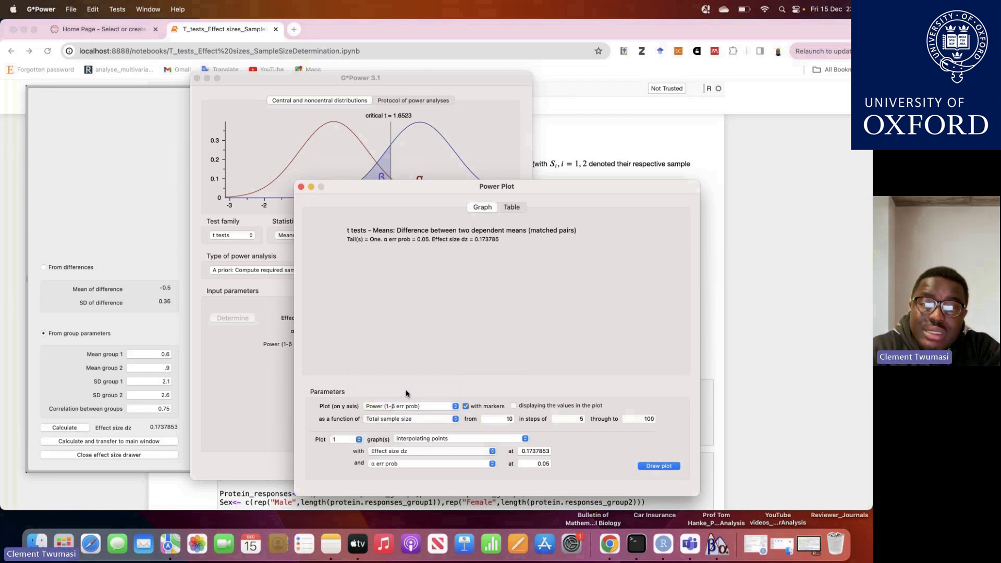
left_click(431, 422)
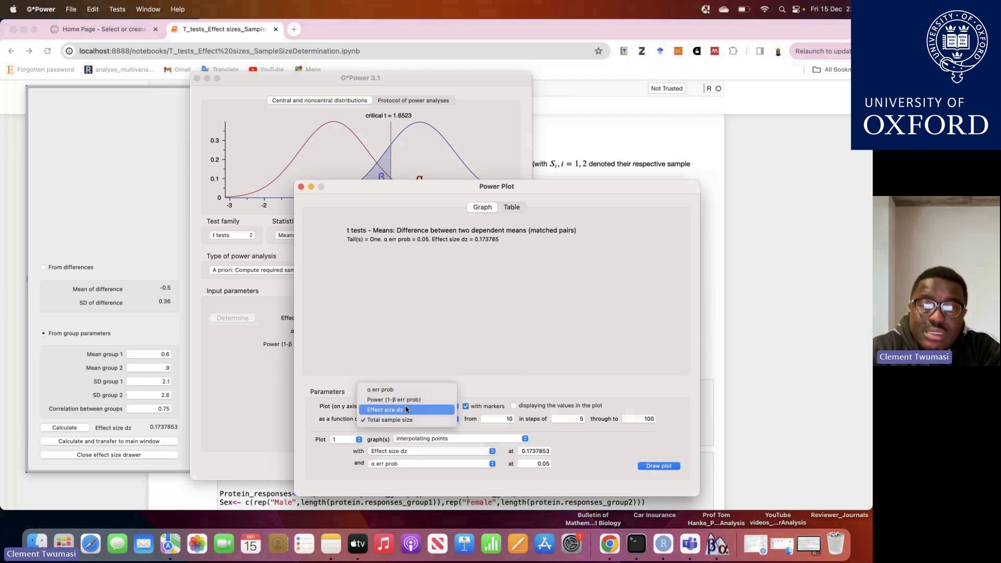
left_click(408, 411)
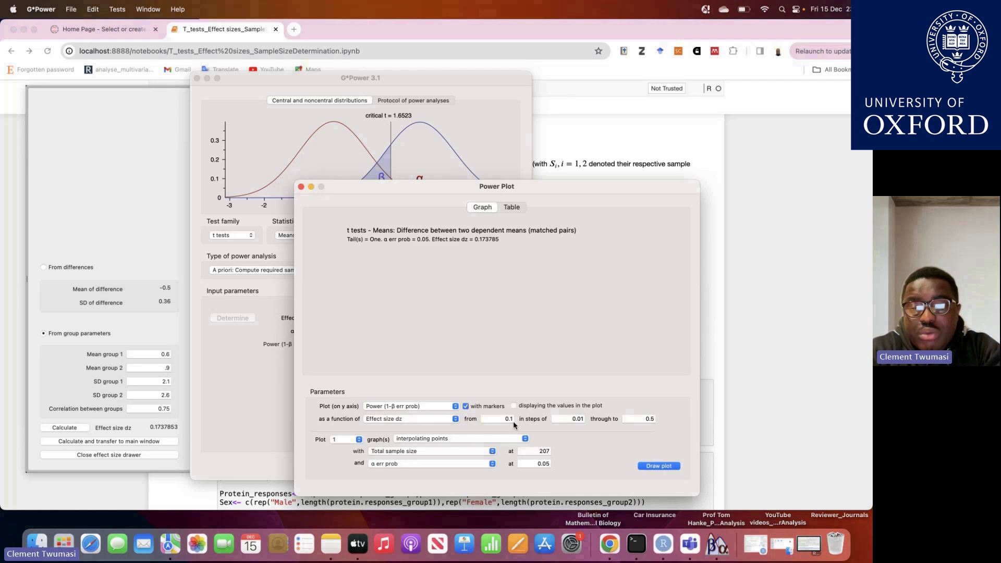
left_click(652, 421)
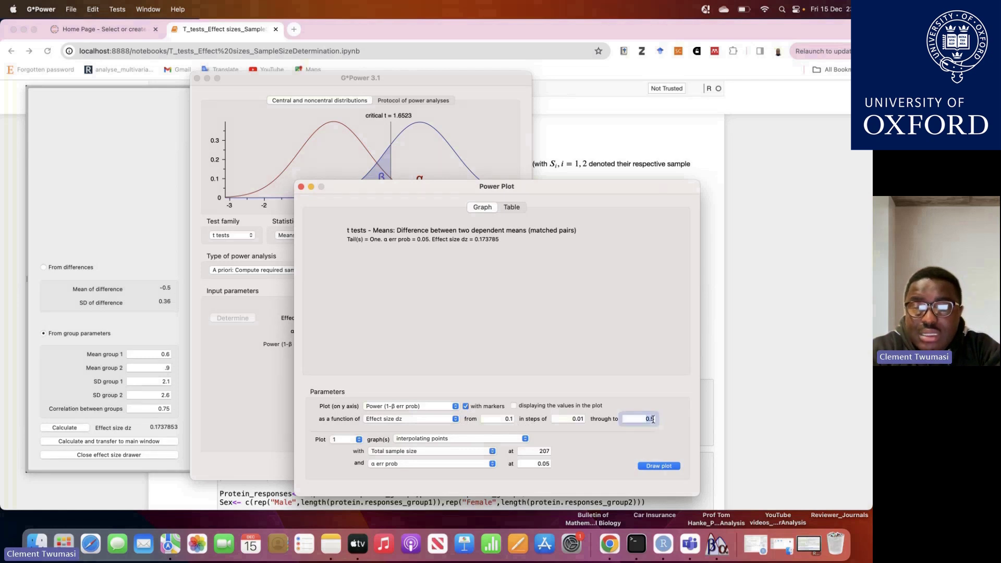
key("BackSpace")
type("8")
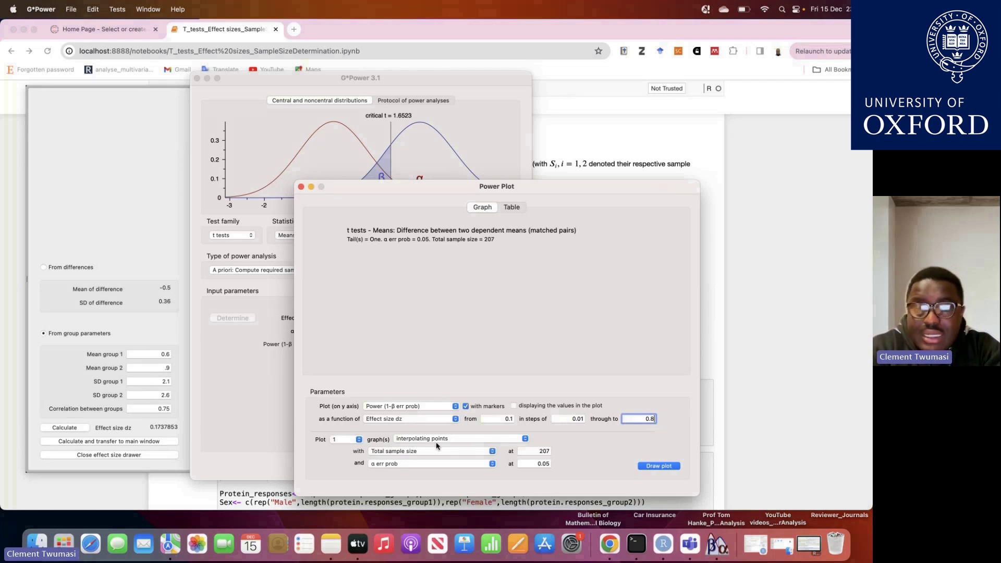
Set the number of graphs in the power plot to 4, keeping total sample size as the varied parameter
left_click(492, 451)
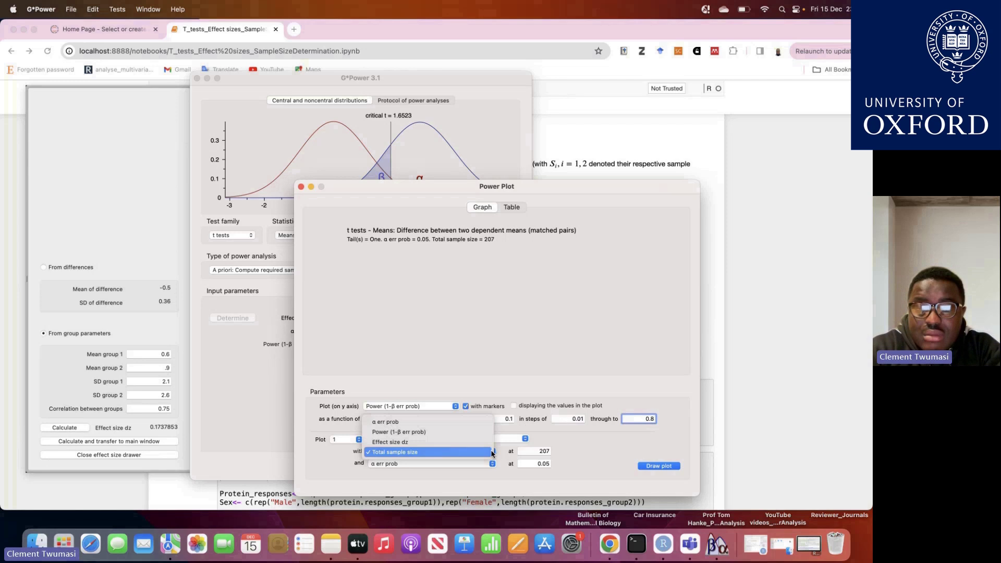
left_click(342, 449)
left_click(344, 440)
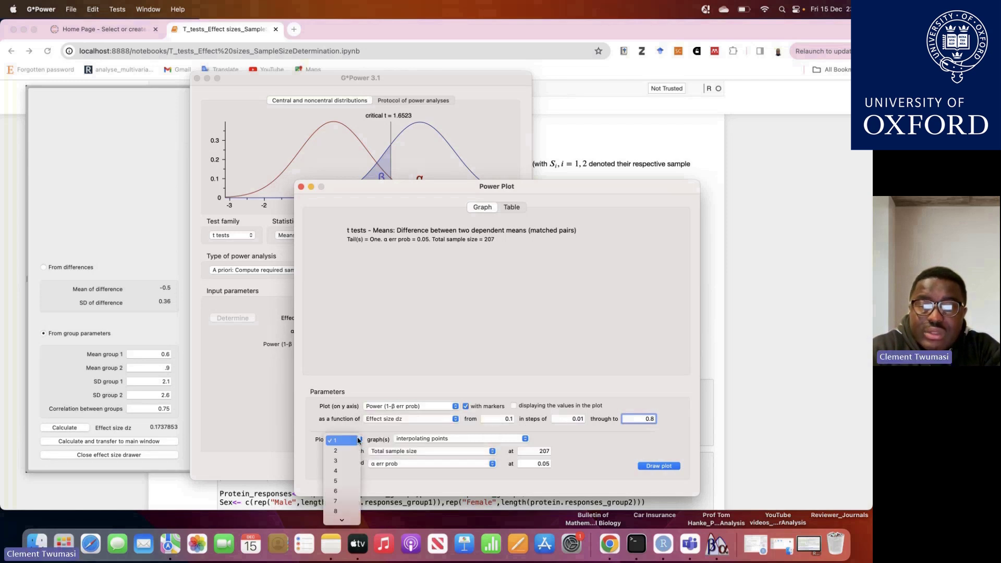
left_click(338, 472)
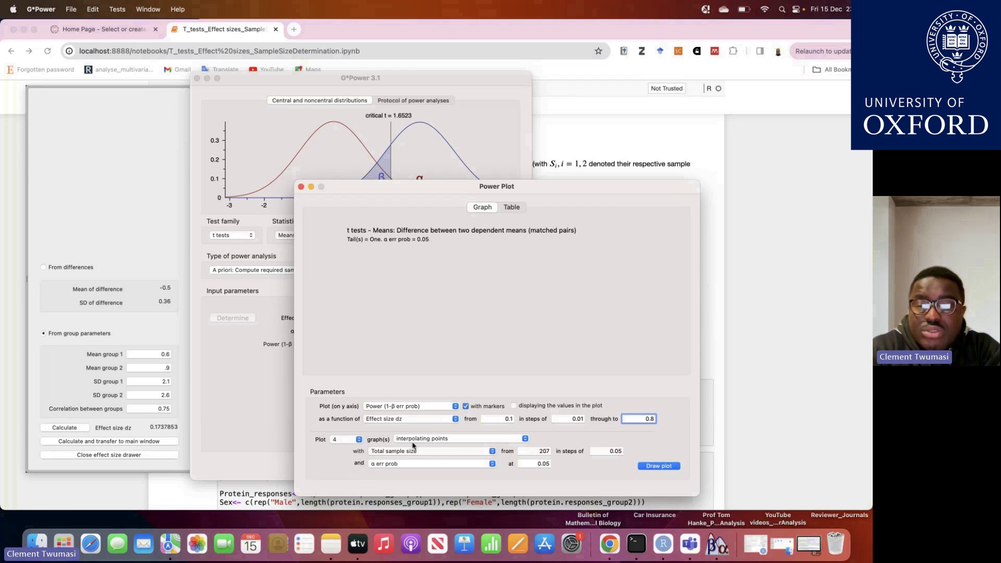
Set the total sample size to start from 204 in steps of 1, then draw the power plot
left_click(536, 454)
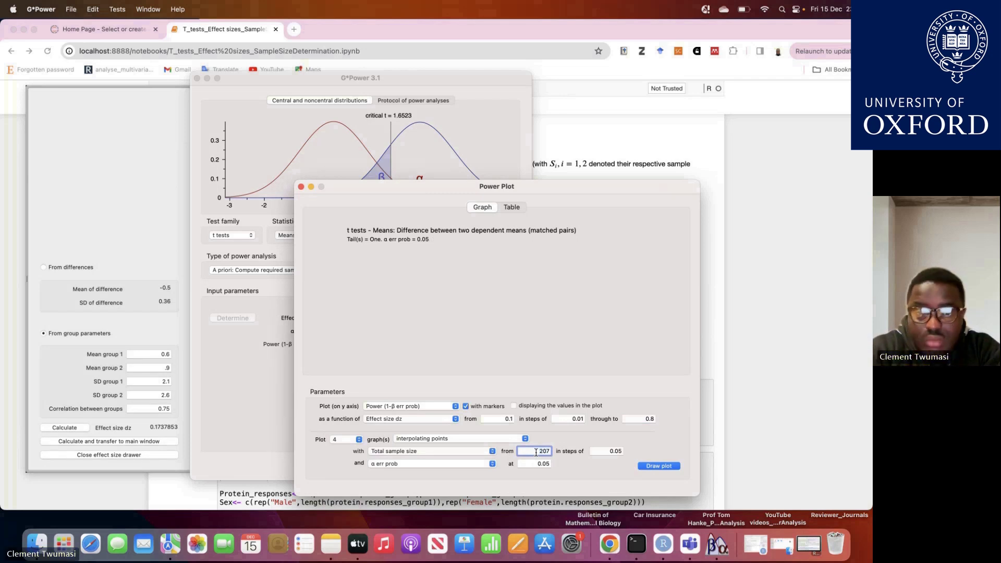
left_click_drag(536, 453, 554, 455)
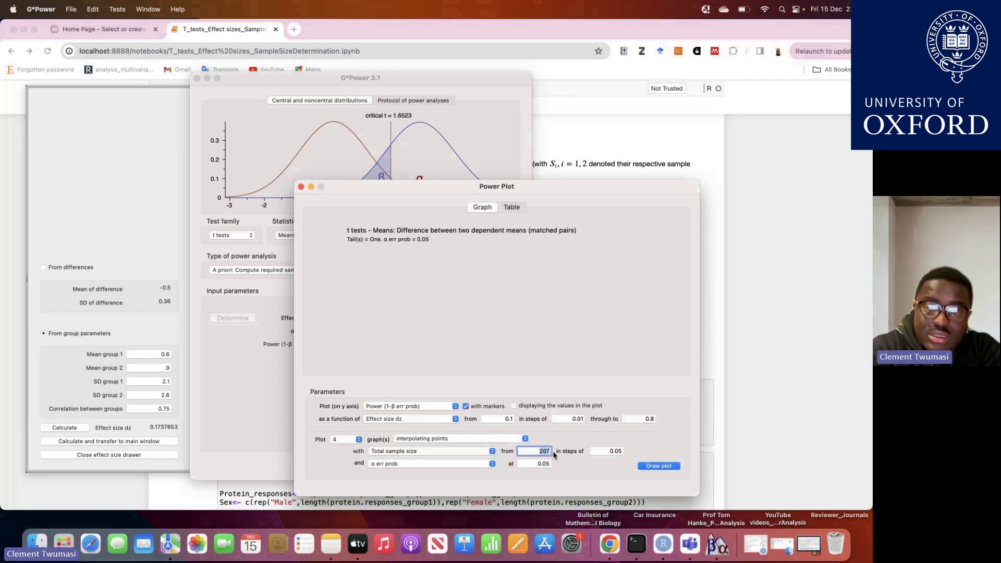
type("2")
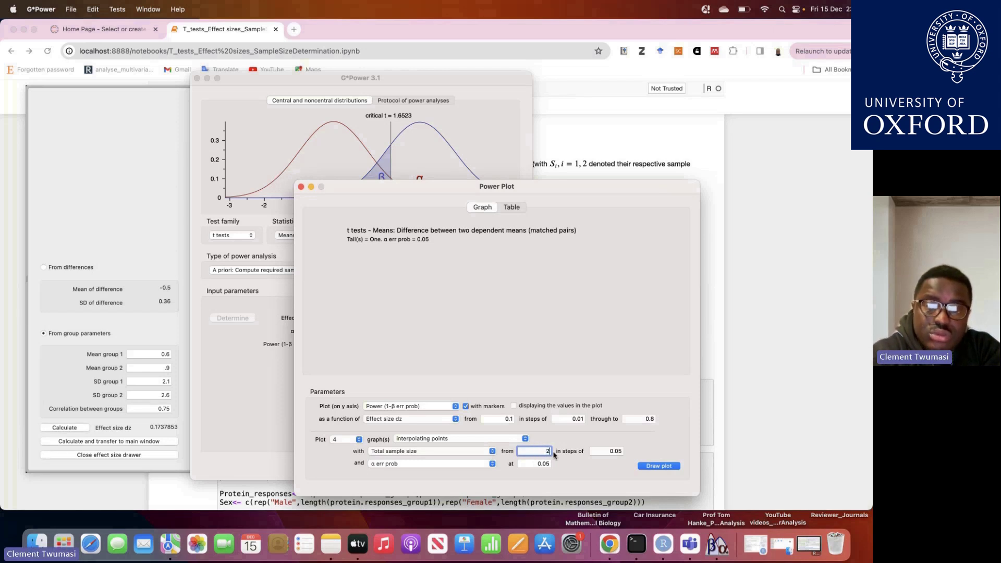
type("00")
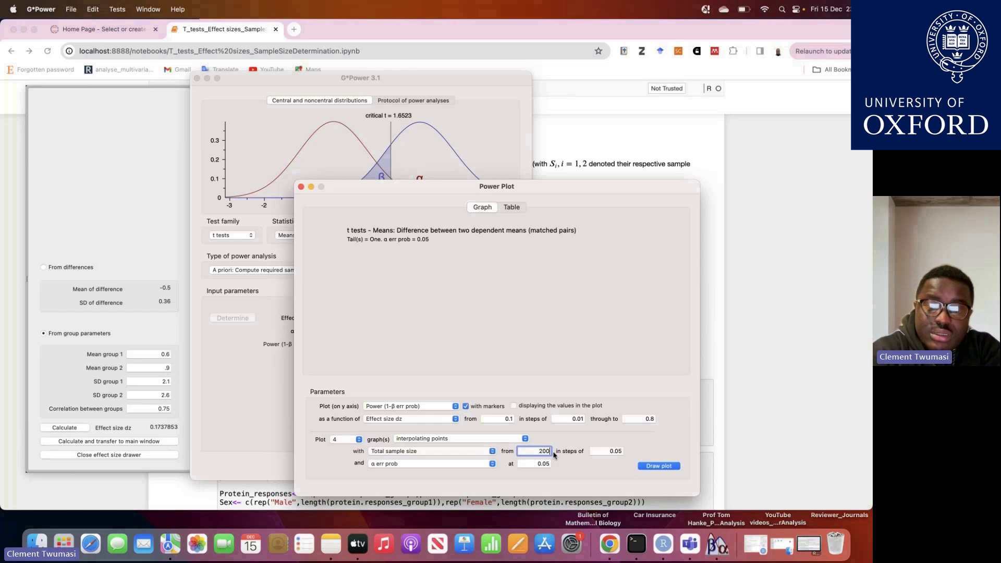
type("4")
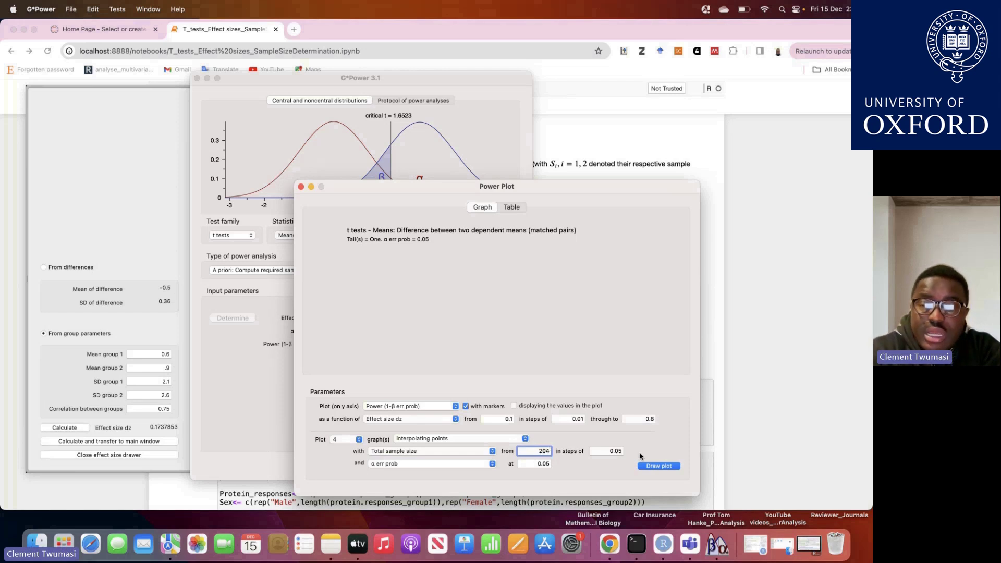
left_click(622, 451)
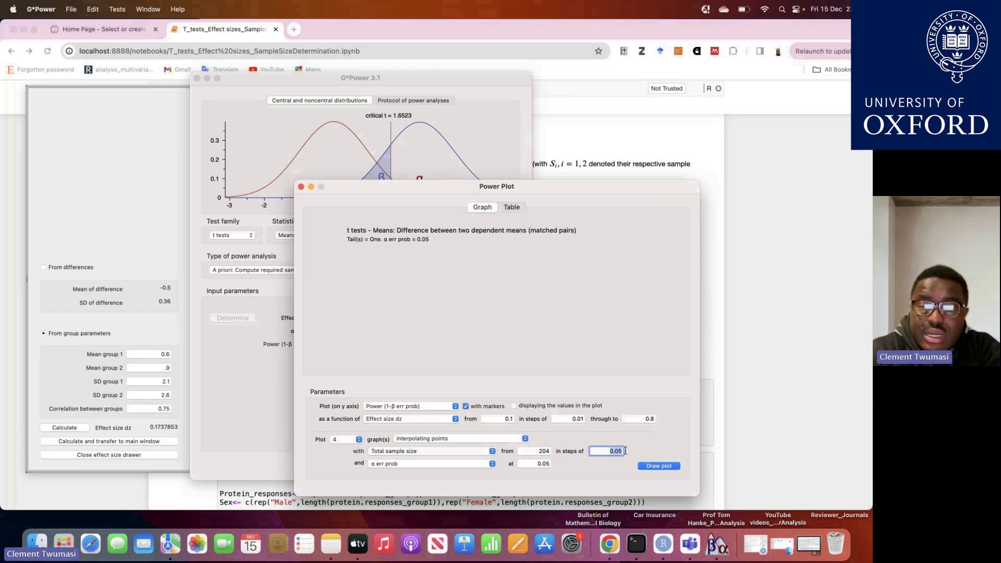
type("1")
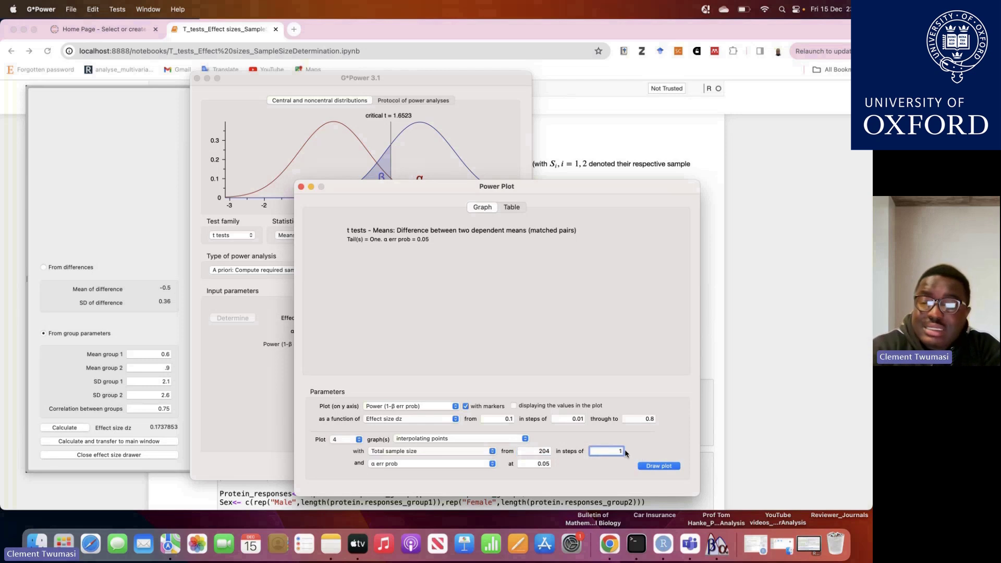
left_click(544, 453)
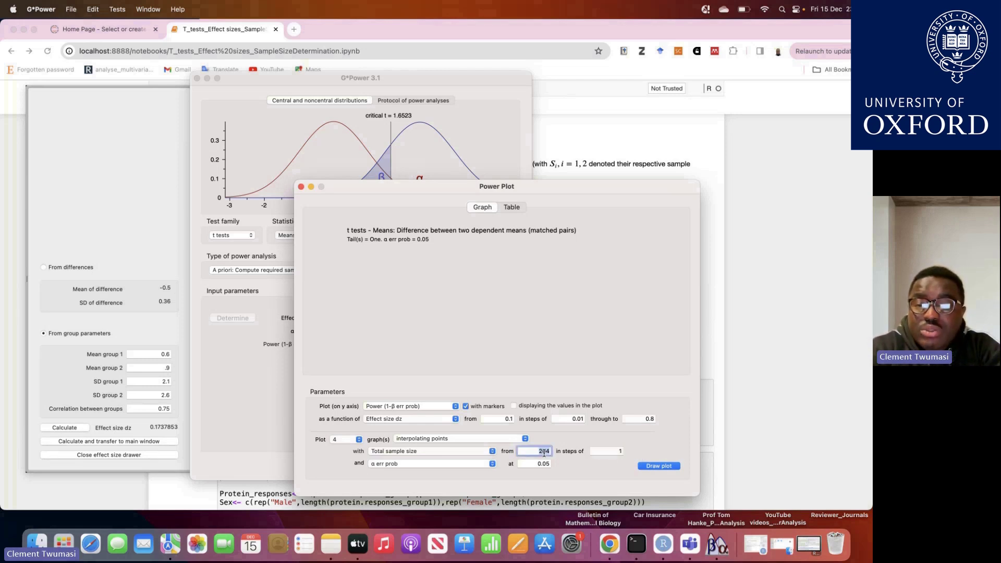
double_click(544, 453)
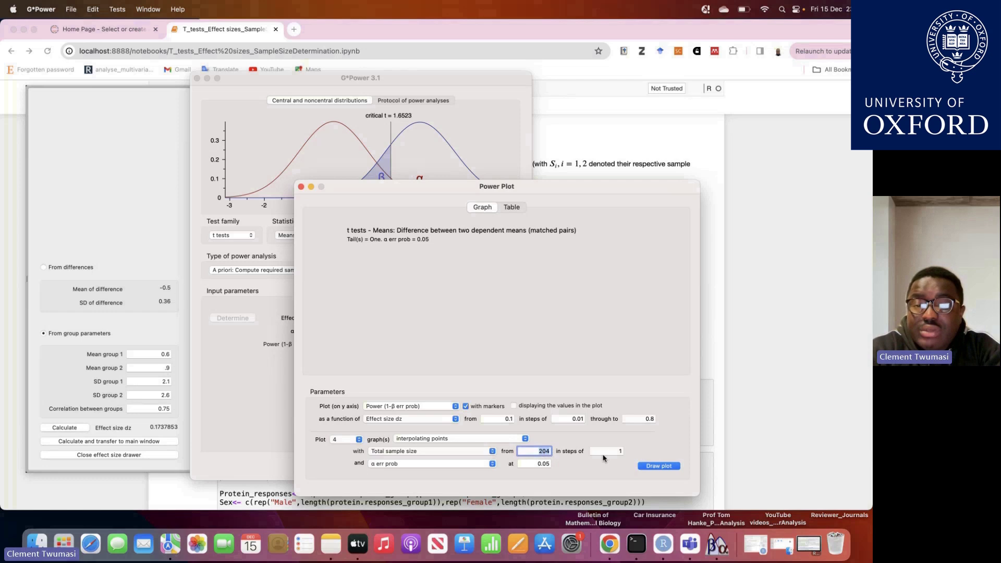
left_click(540, 451)
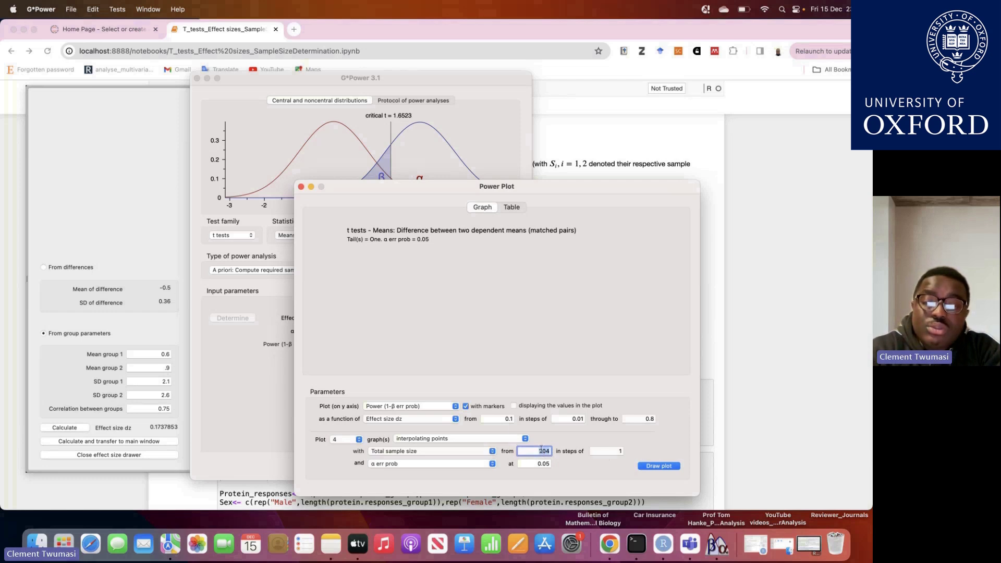
double_click(541, 451)
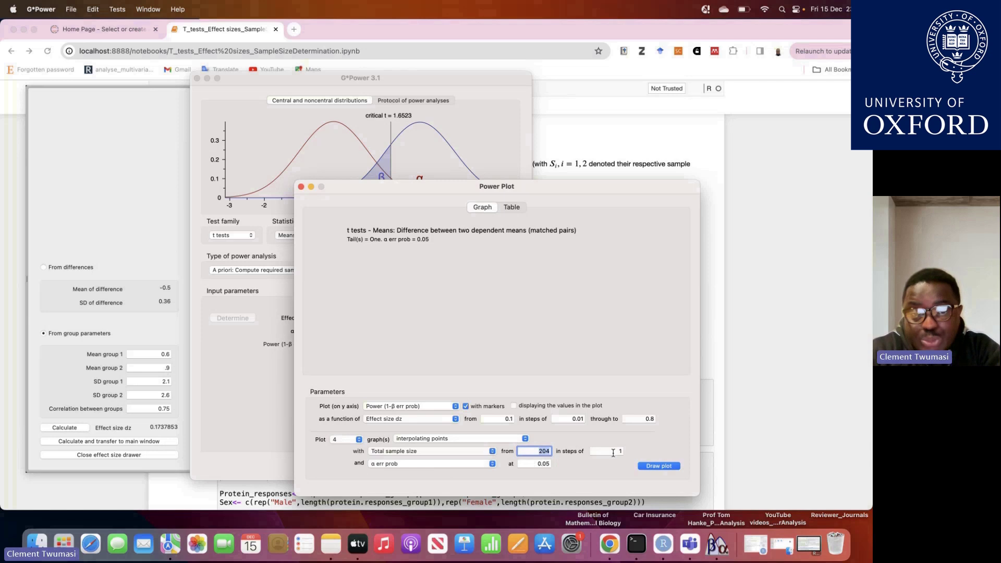
left_click(650, 465)
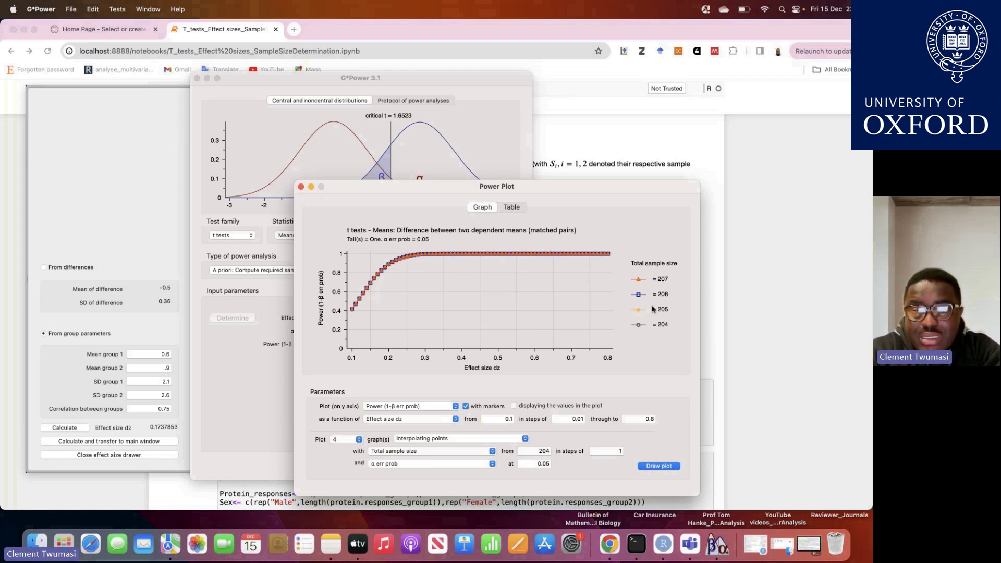
Set the total sample size to start from 60 in steps of 20 and redraw the power plot
left_click(595, 452)
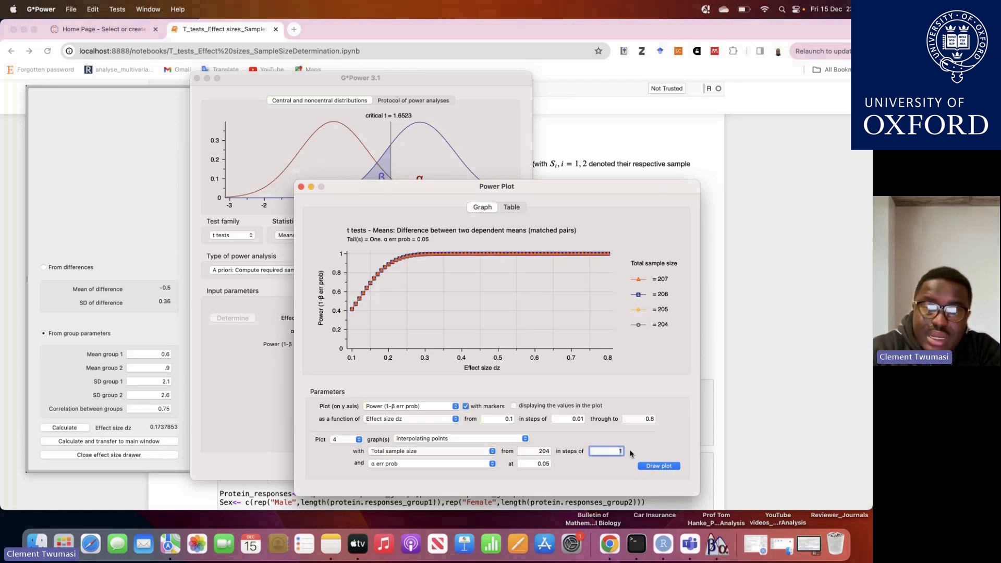
double_click(537, 451)
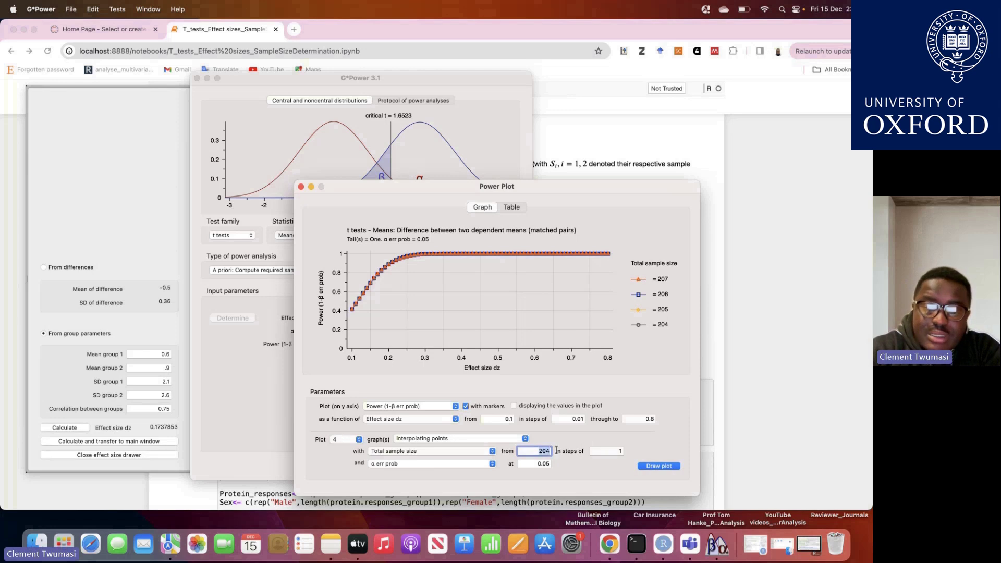
type("60")
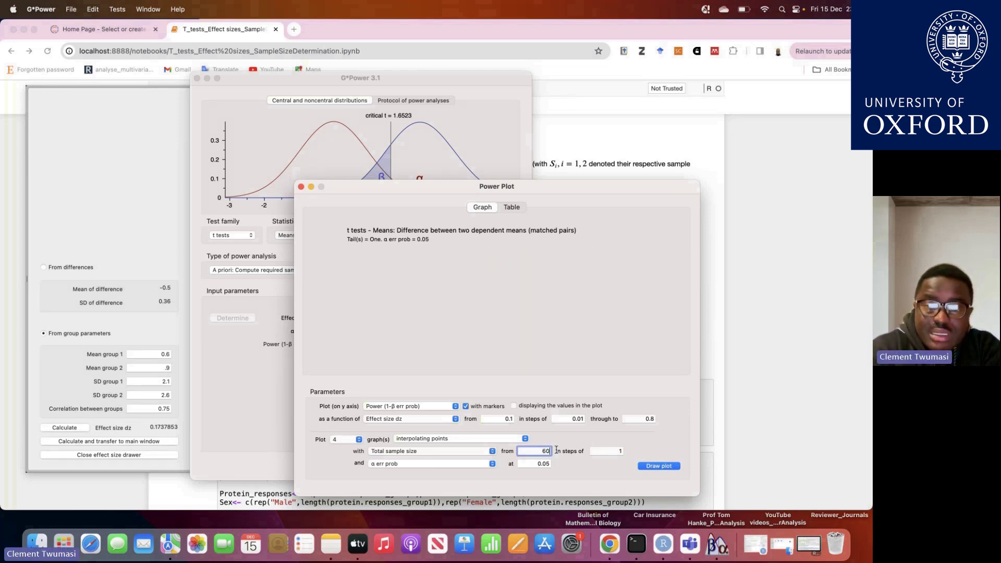
double_click(623, 451)
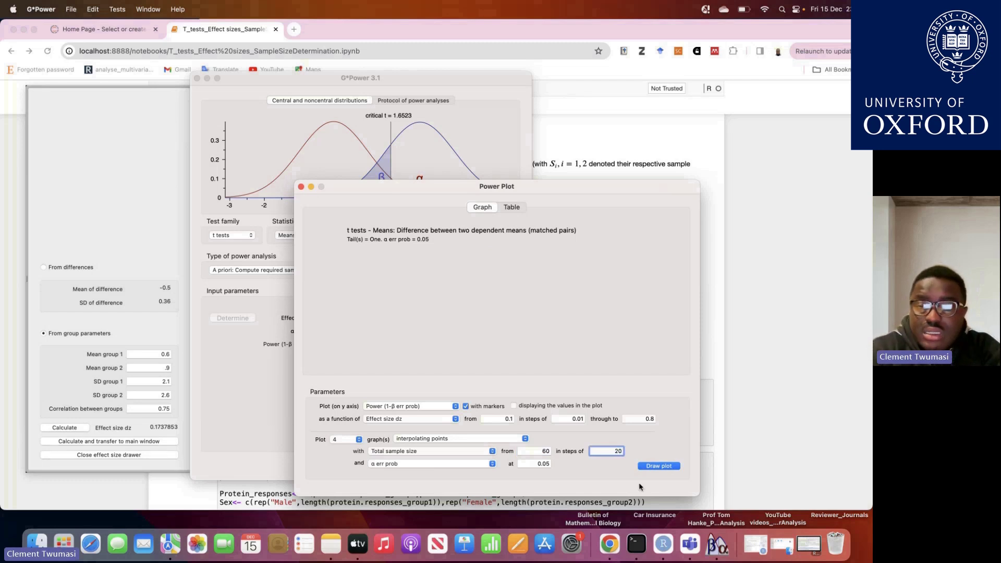
left_click(651, 467)
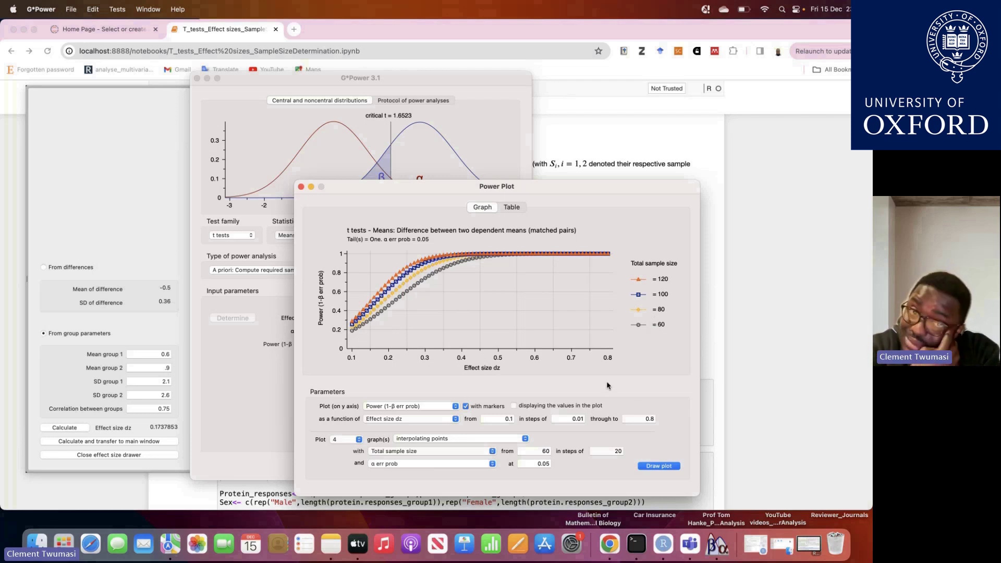
Save the power plot to a file named PowerGraph2 in the Downloads folder
right_click(580, 311)
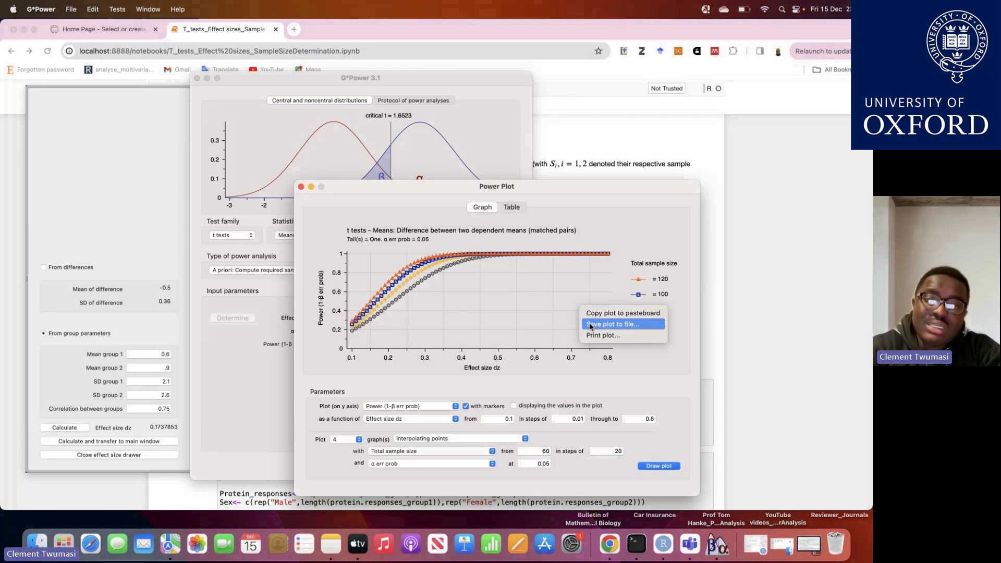
left_click(591, 324)
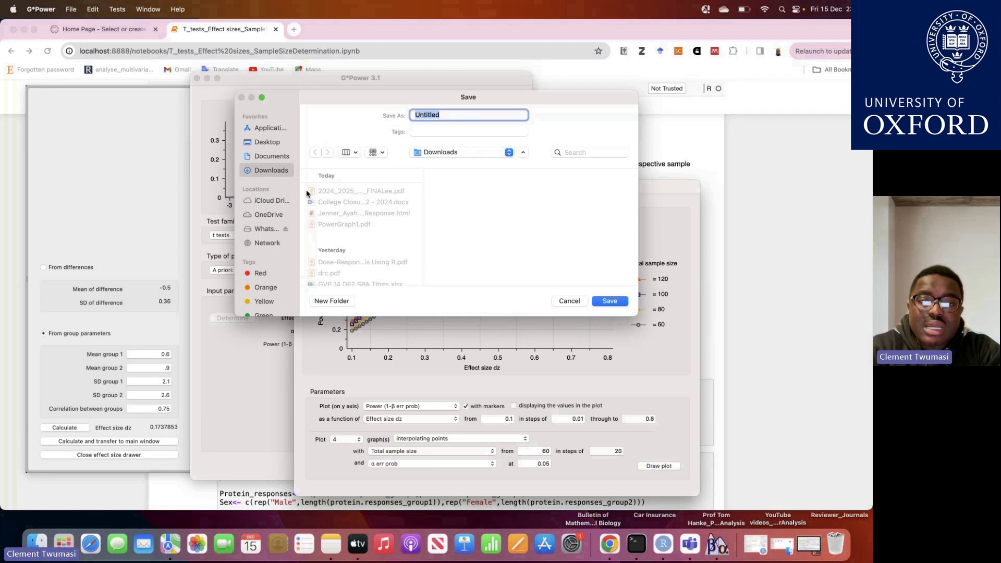
left_click(352, 223)
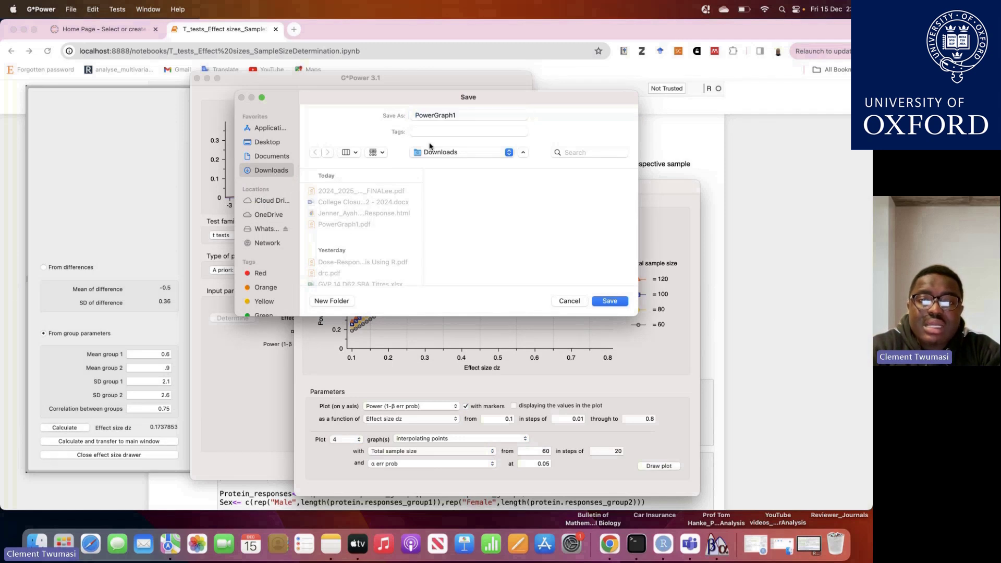
left_click(459, 115)
key("BackSpace")
type("2")
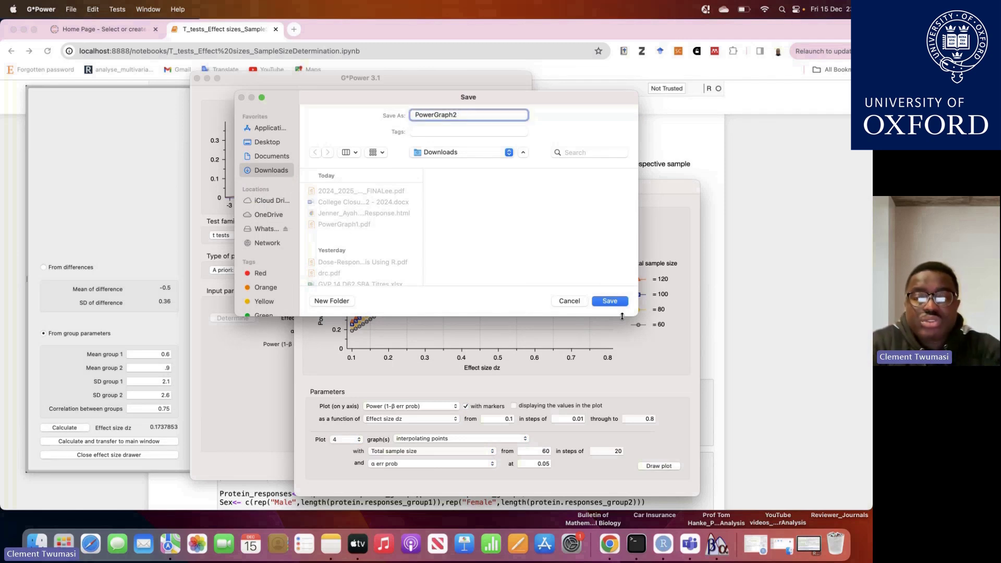
left_click(610, 301)
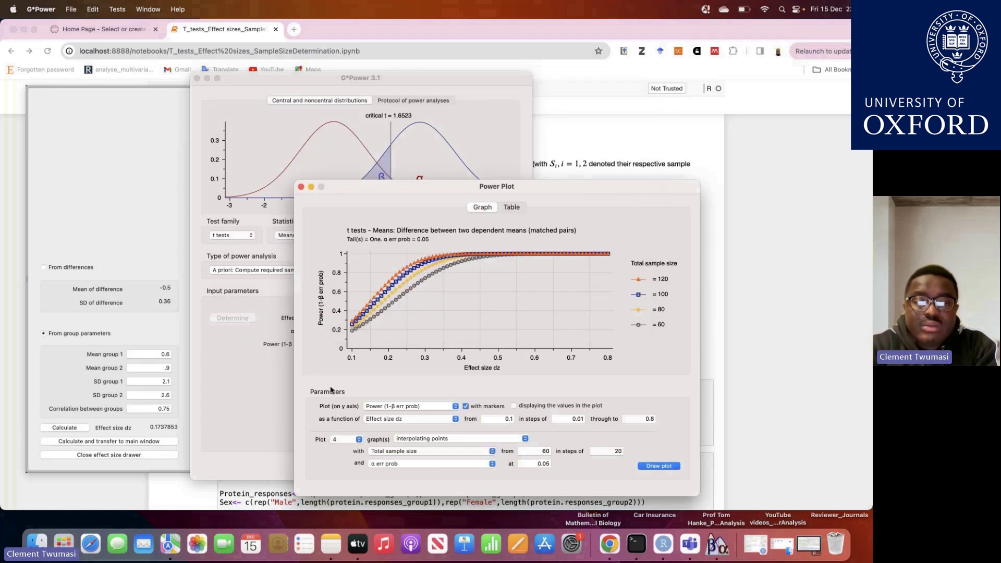
Switch to Finder and open PowerGraph2.pdf from the Downloads folder to view the saved plot
left_click(37, 543)
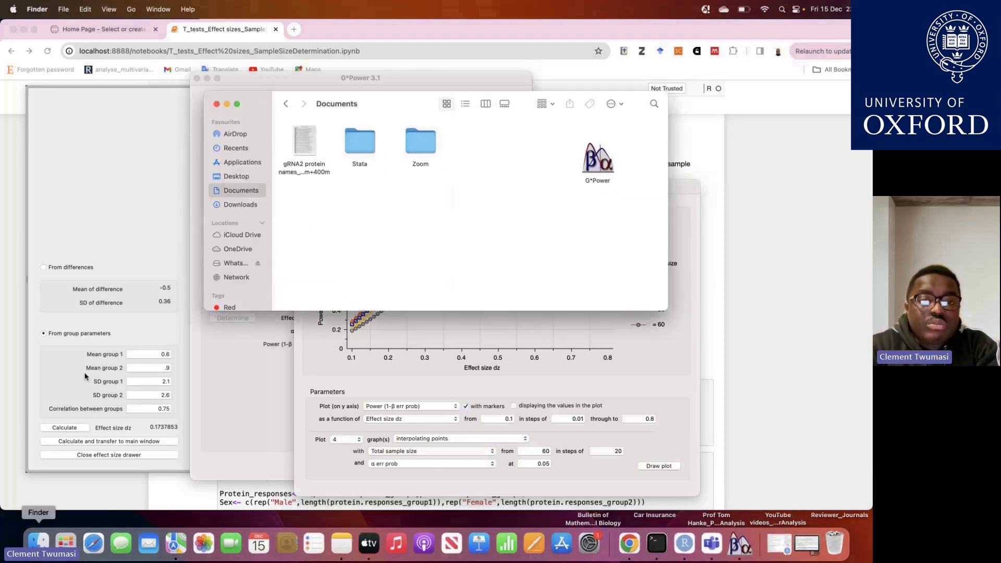
left_click(244, 204)
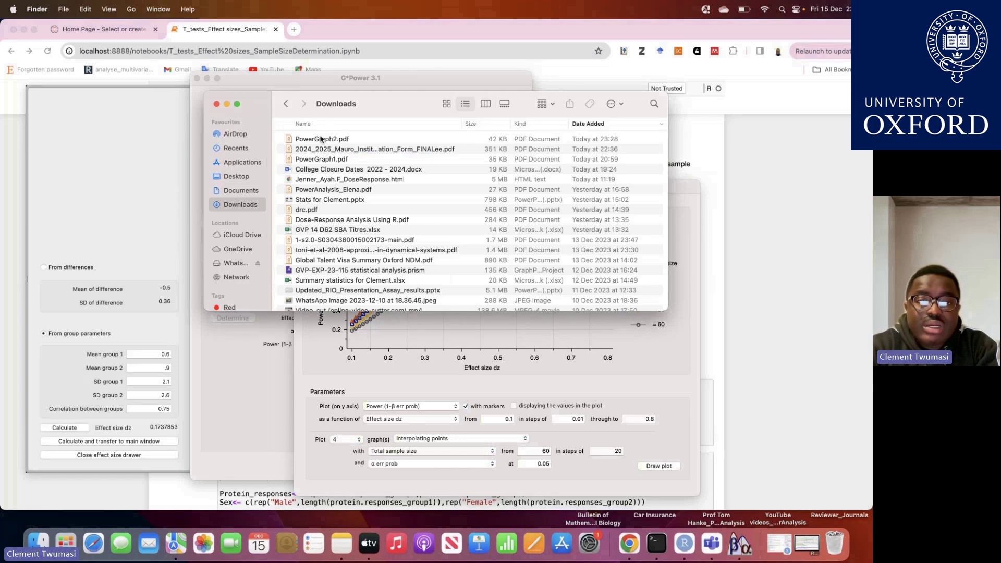
double_click(321, 138)
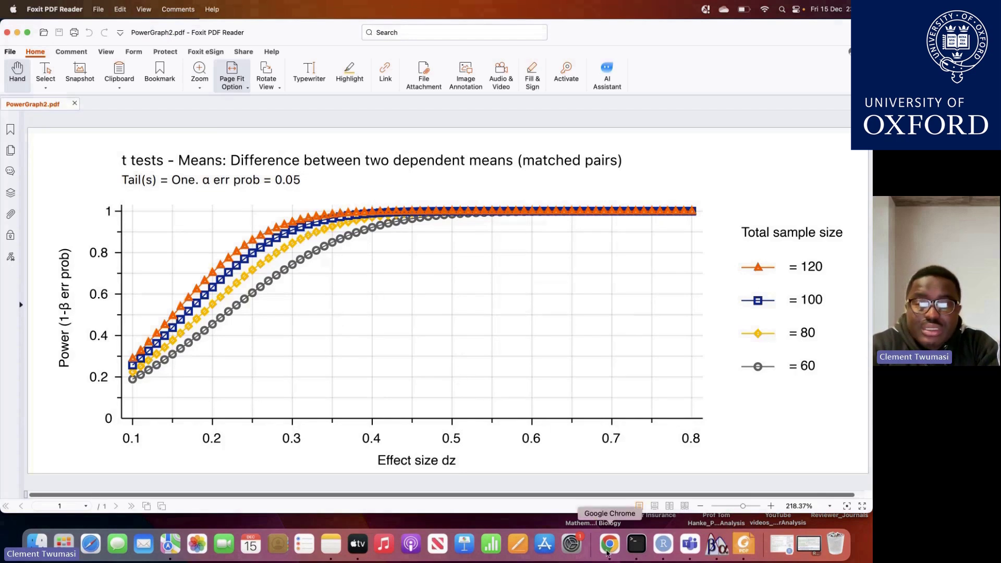
Switch back to G*Power and close the Power Plot window
left_click(610, 545)
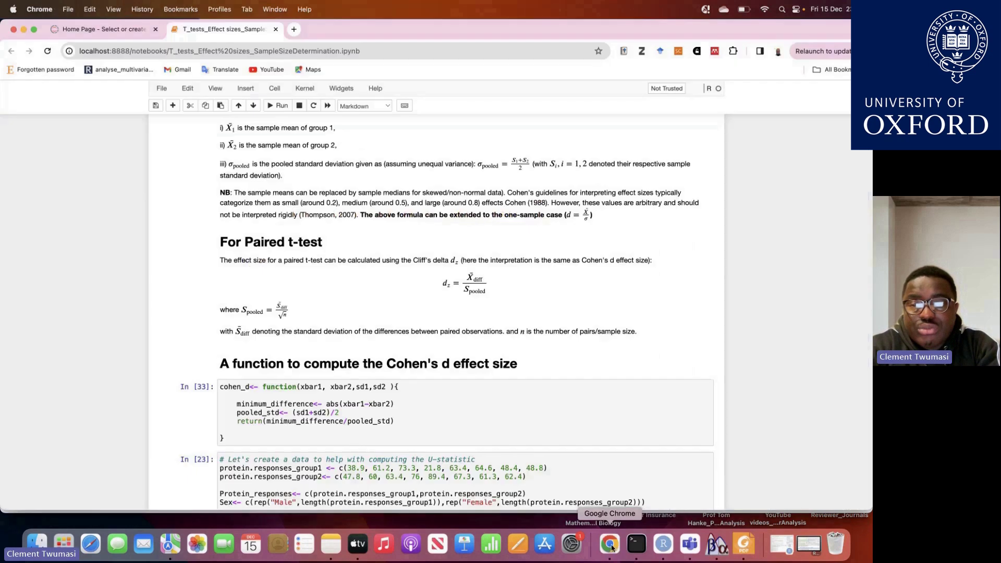
left_click(714, 545)
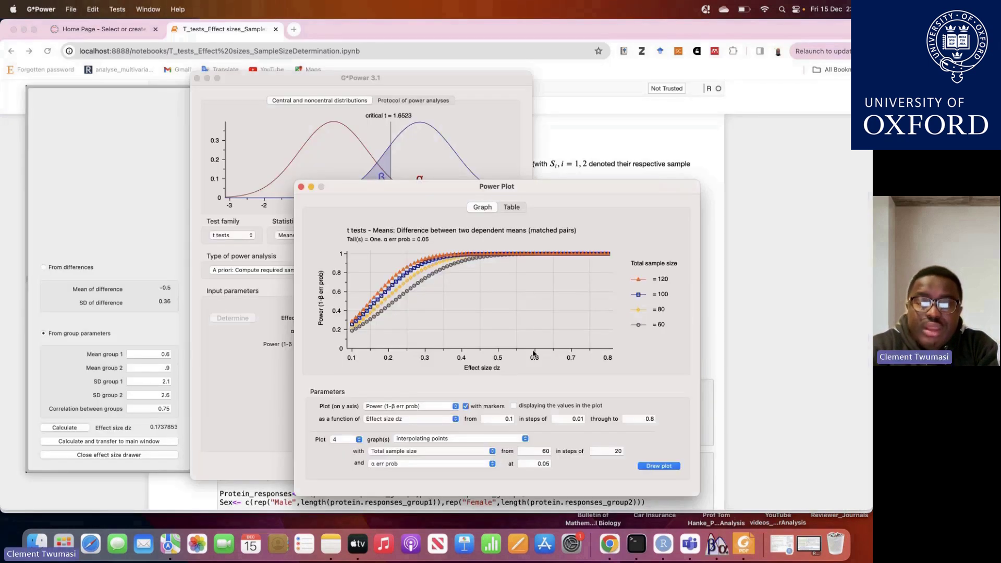
right_click(502, 287)
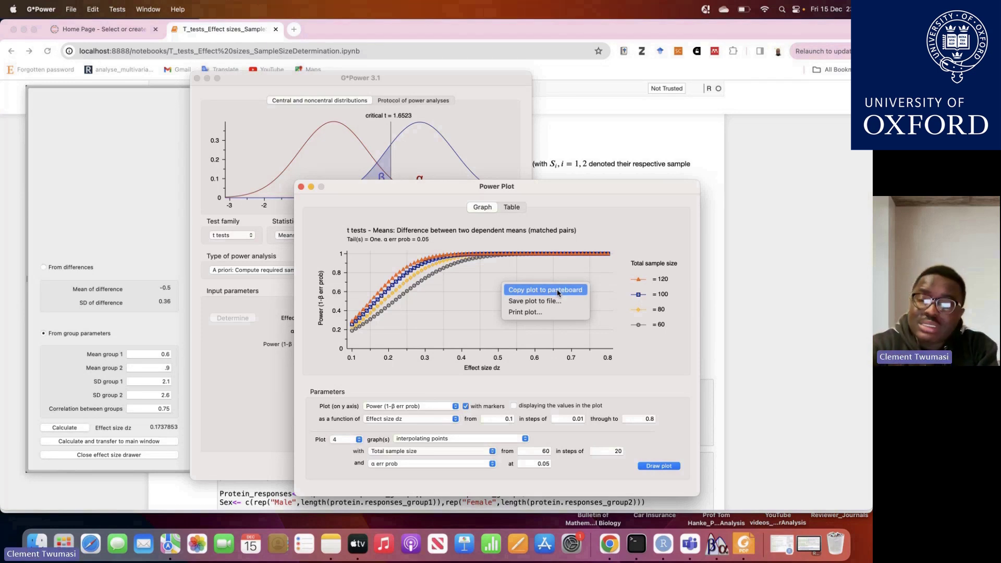
left_click(601, 225)
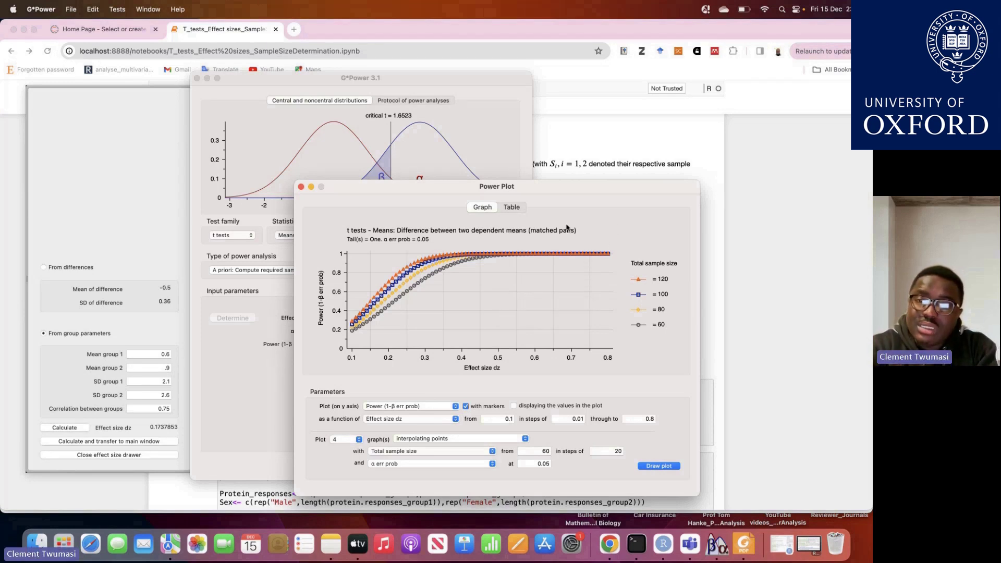
left_click(301, 187)
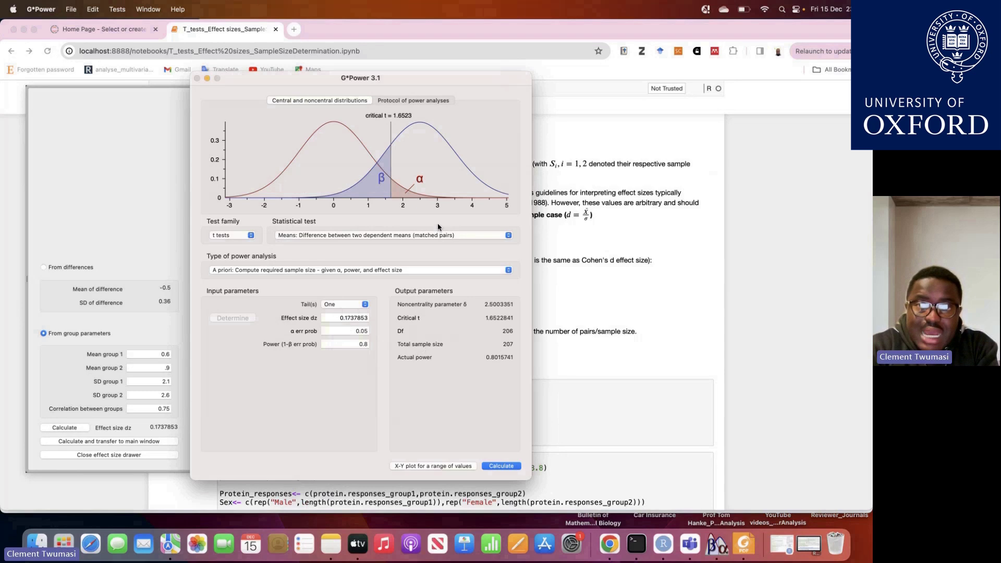
Show the protocol of power analyses and review its latest a priori sample size entry
left_click(412, 102)
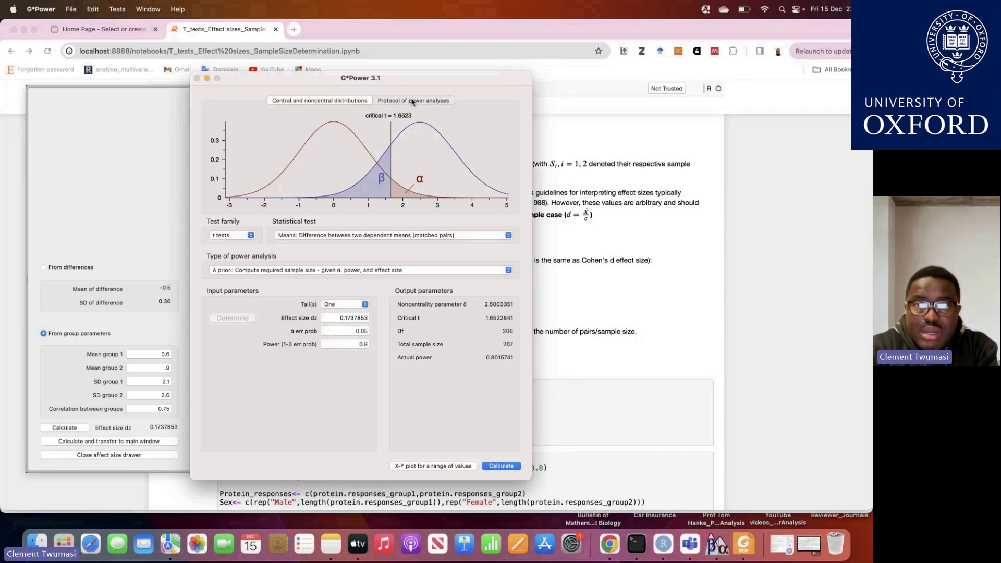
scroll(384, 150, "down", 1)
scroll(385, 150, "down", 5)
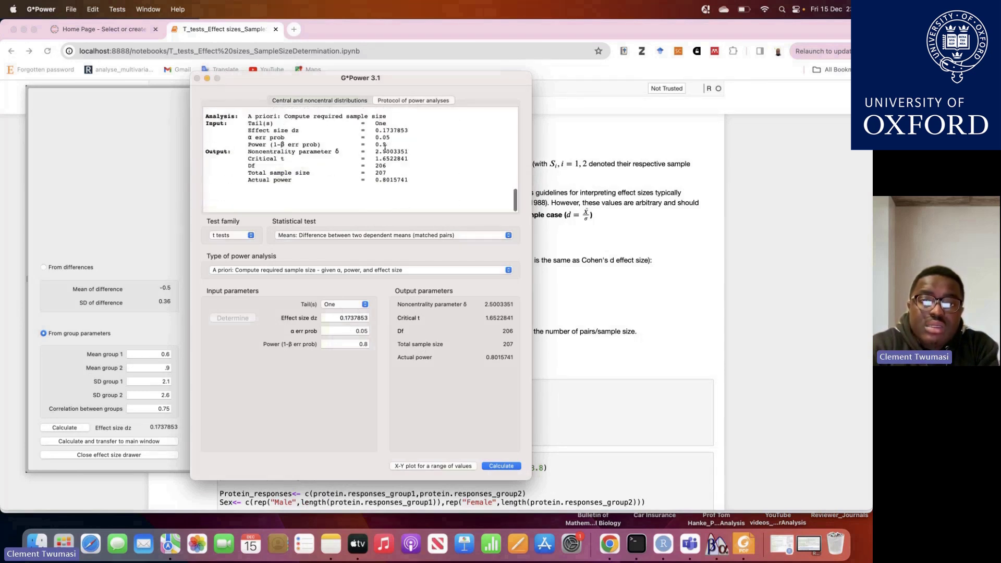
Set the effect size dz to 0.5 and calculate the required sample size for the matched-pairs t test
double_click(368, 344)
left_click(368, 344)
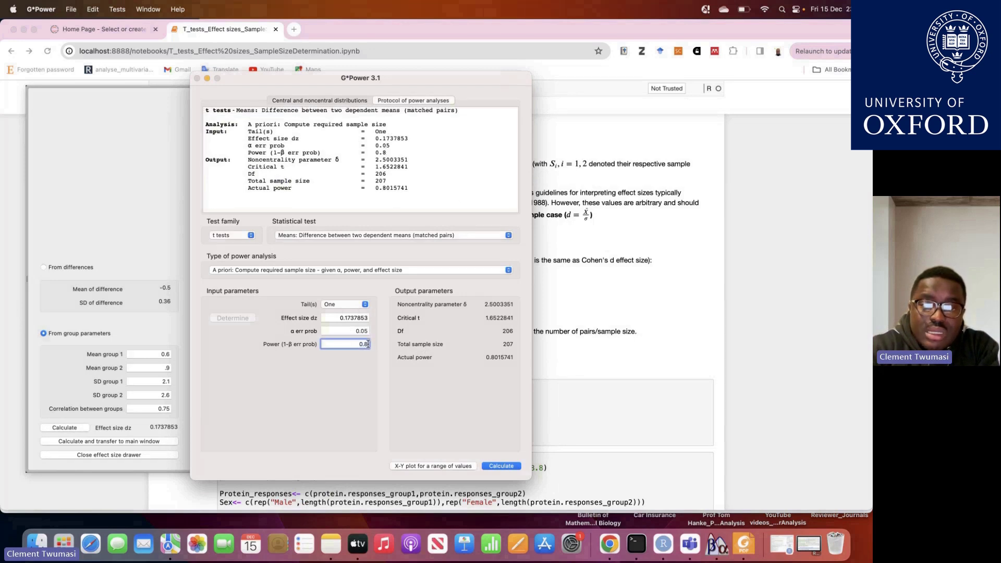
double_click(339, 317)
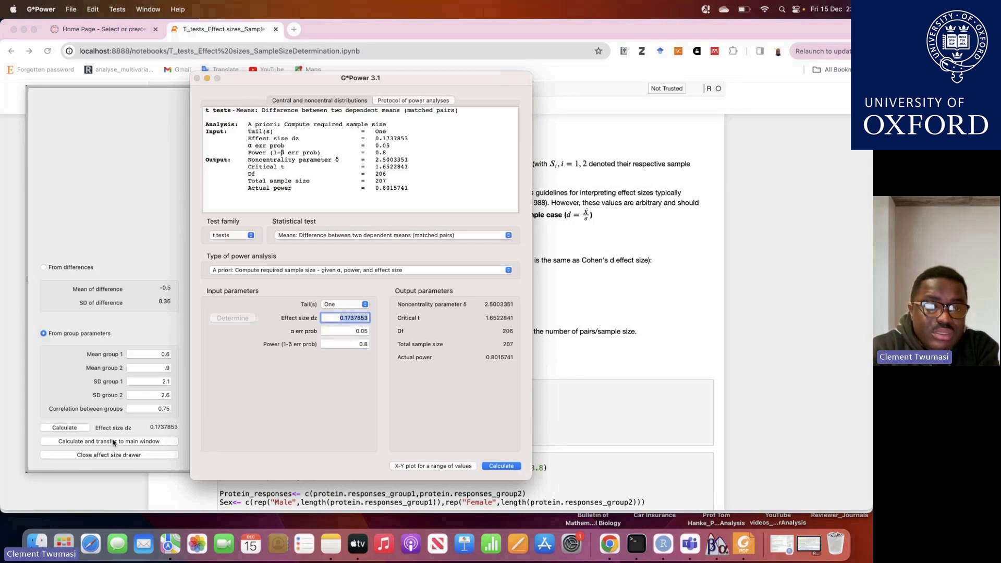
left_click(344, 316)
left_click_drag(336, 317, 393, 321)
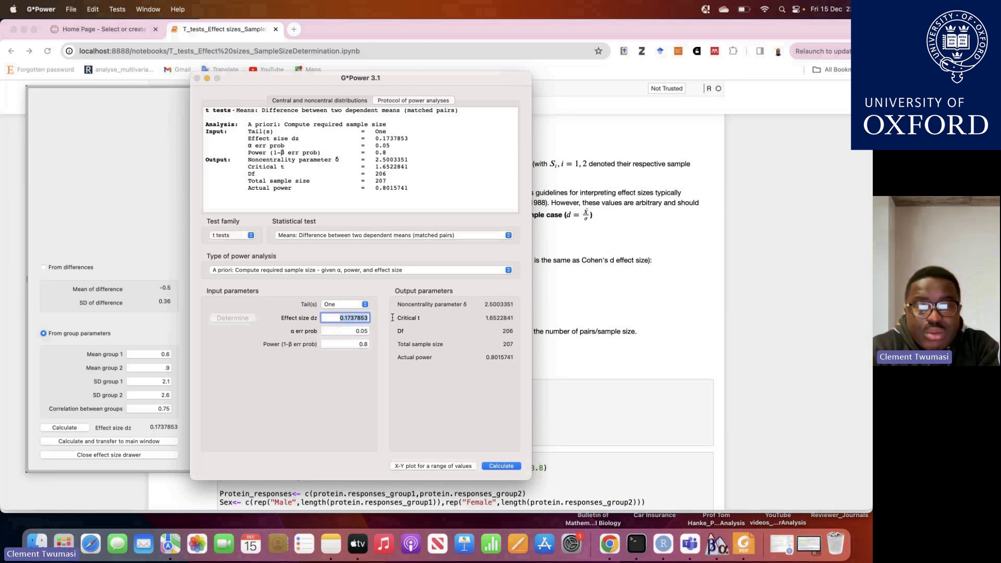
key("BackSpace")
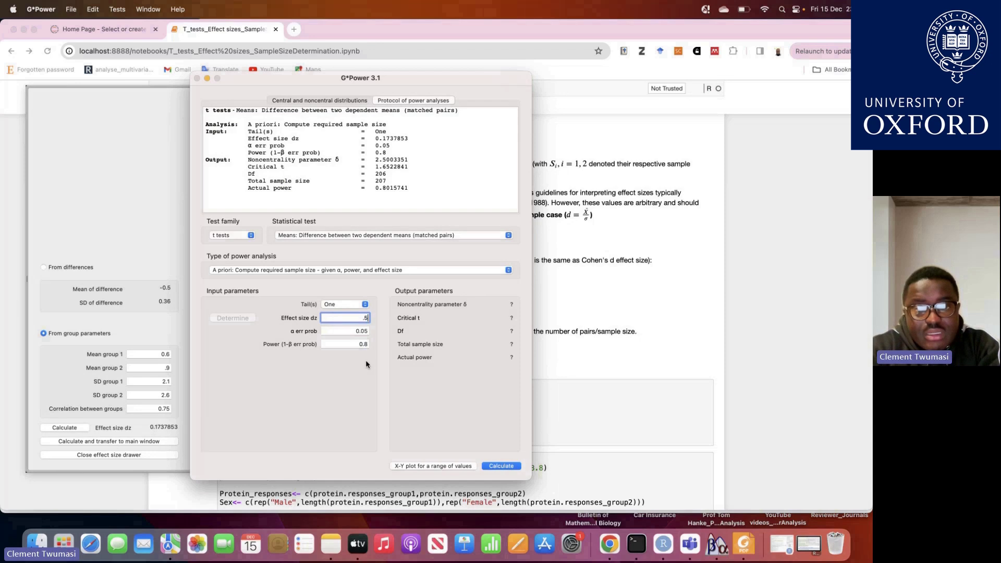
left_click(499, 465)
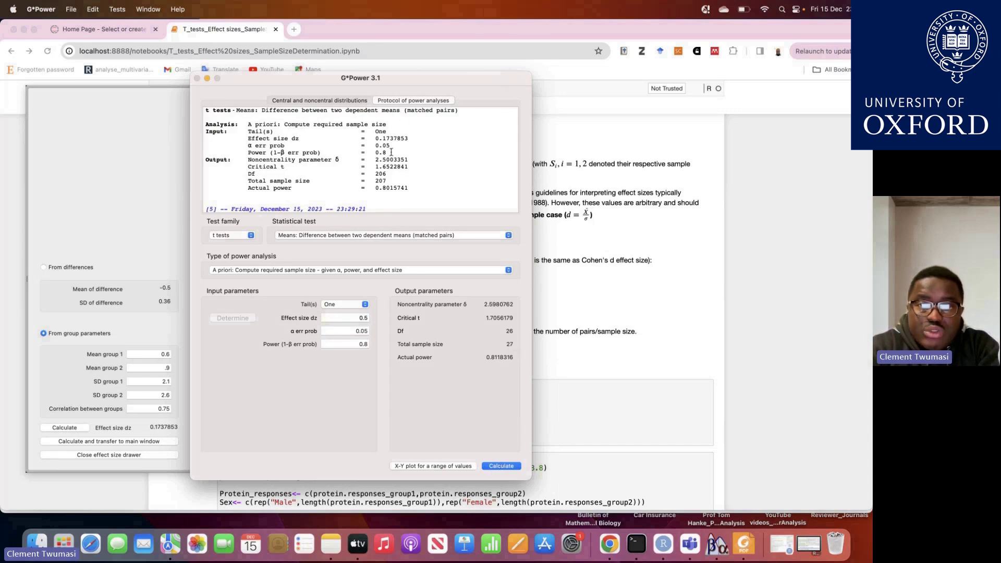
Display the central and noncentral distributions plot and check its copy, save and print options
scroll(391, 151, "down", 1)
scroll(391, 152, "up", 3)
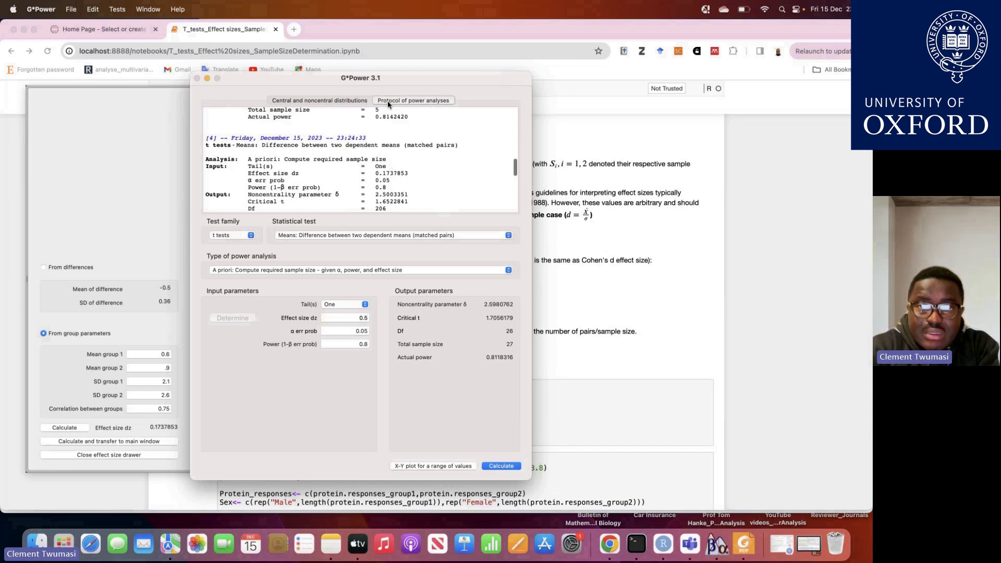
left_click(349, 100)
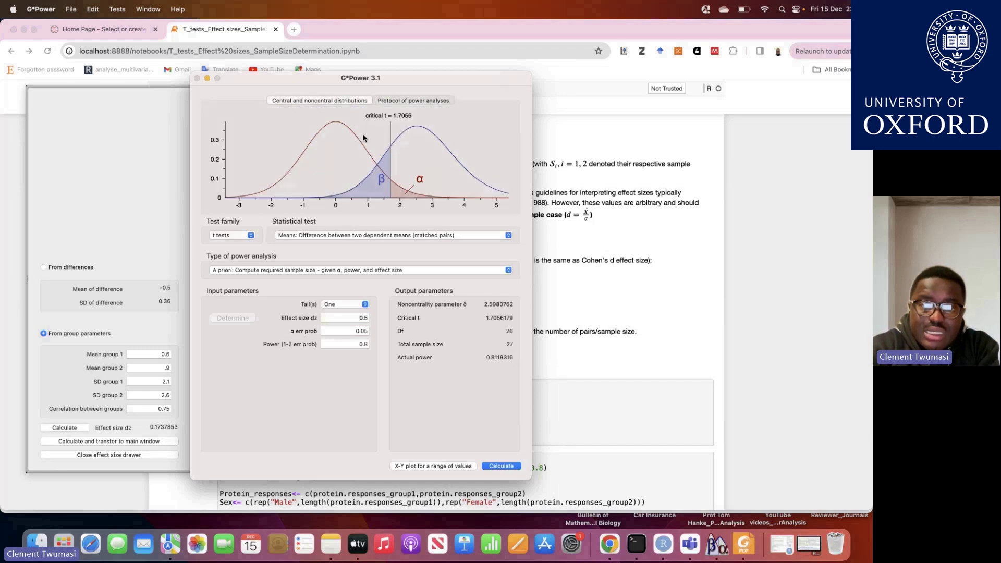
right_click(364, 137)
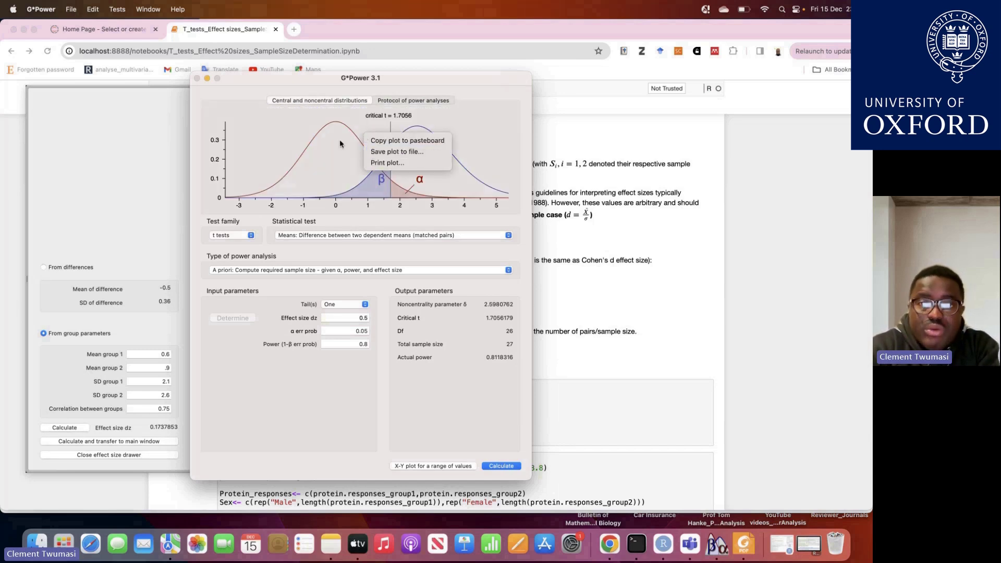
left_click(339, 139)
left_click(395, 100)
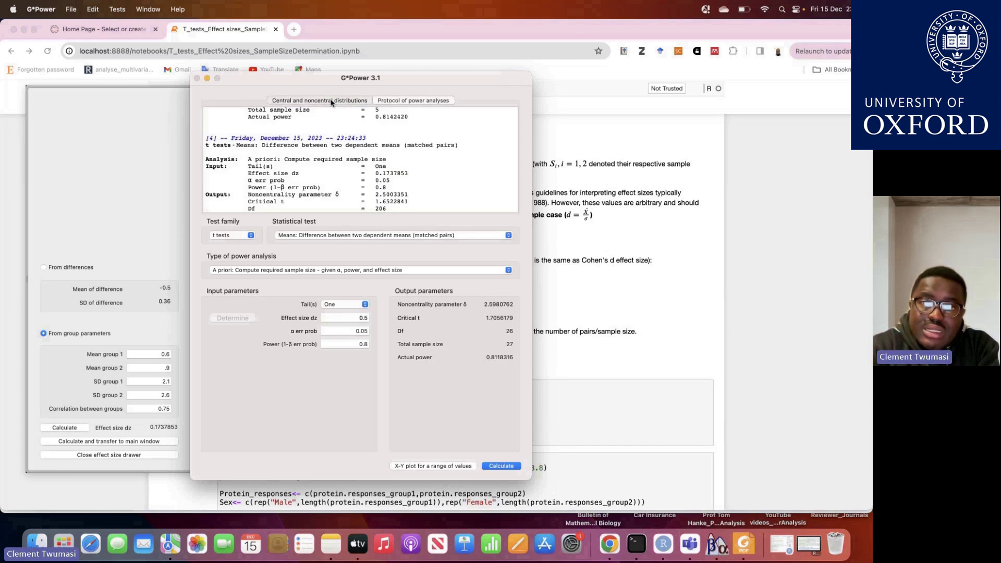
left_click(330, 101)
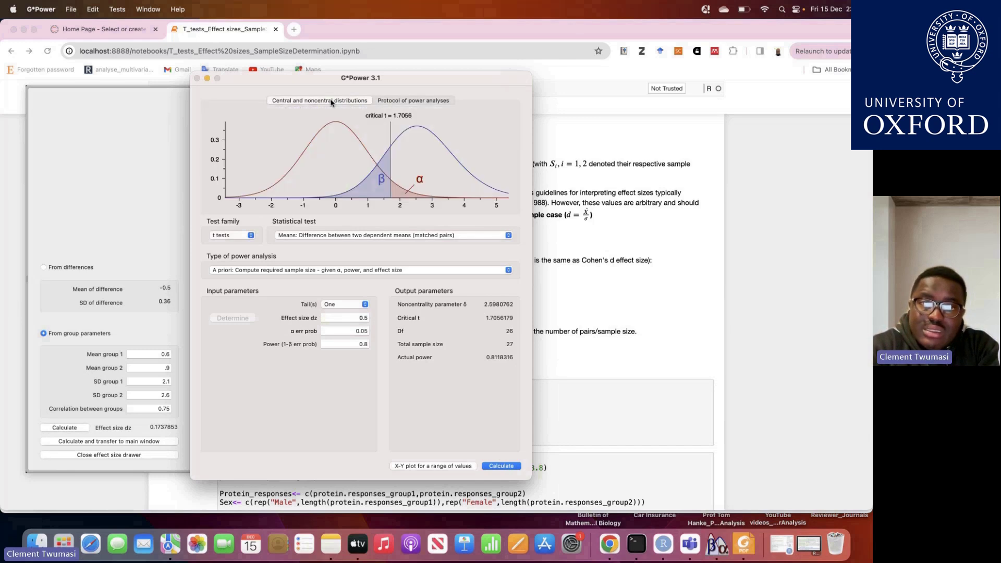
Show the protocol of power analyses again and compare its earlier entries with the latest one
left_click(428, 102)
scroll(369, 190, "down", 5)
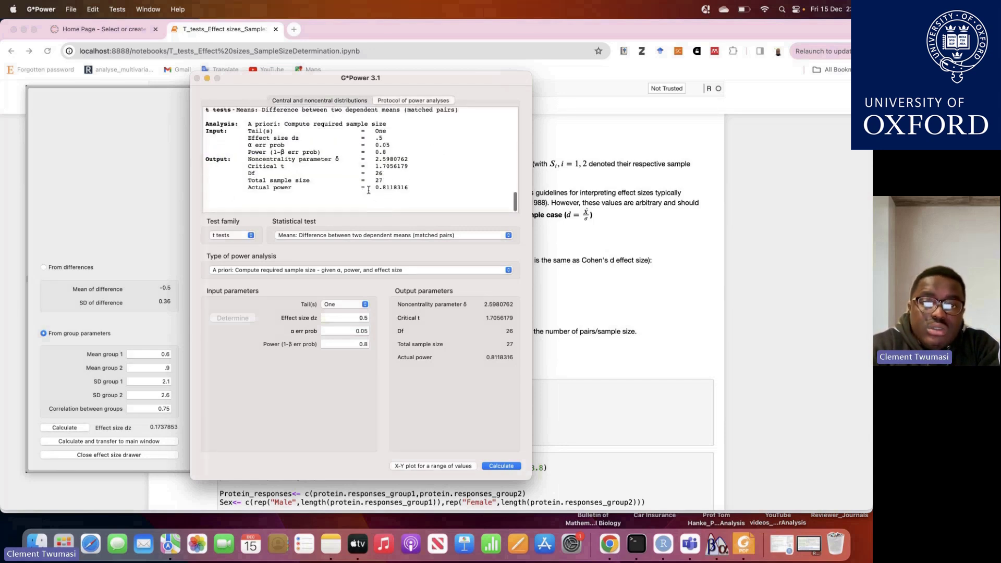
scroll(369, 190, "up", 3)
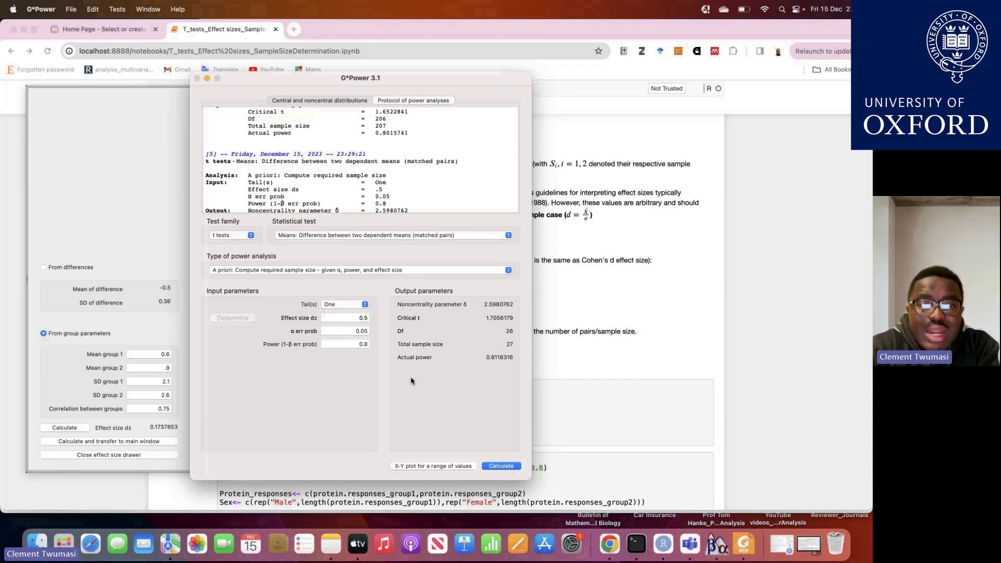
scroll(315, 163, "down", 3)
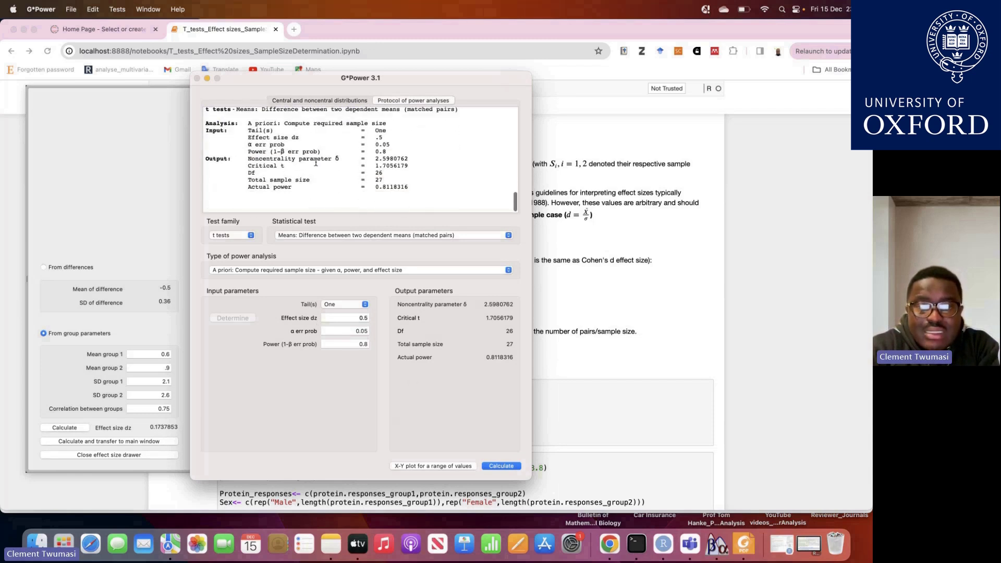
scroll(316, 163, "up", 6)
scroll(342, 149, "up", 4)
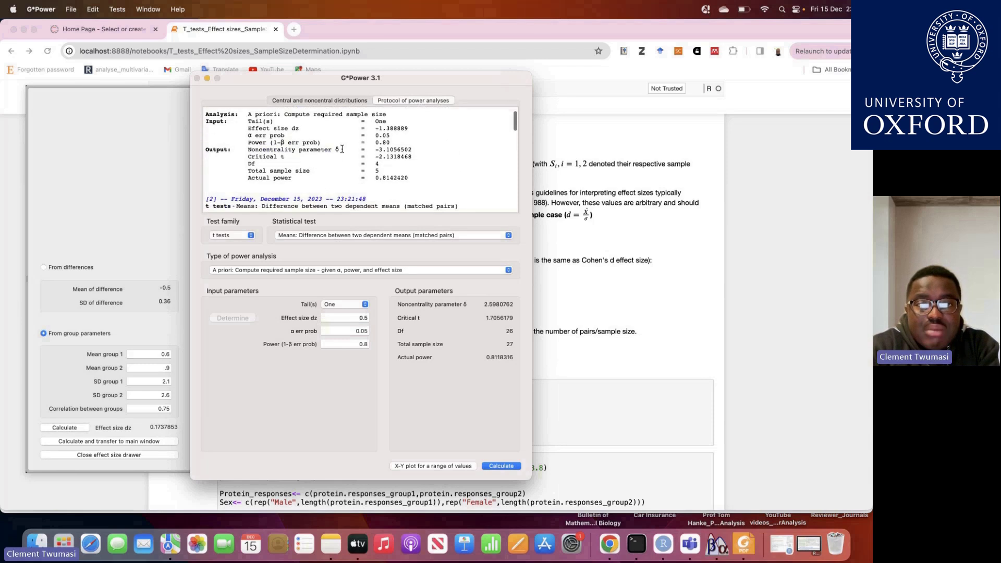
scroll(342, 149, "down", 10)
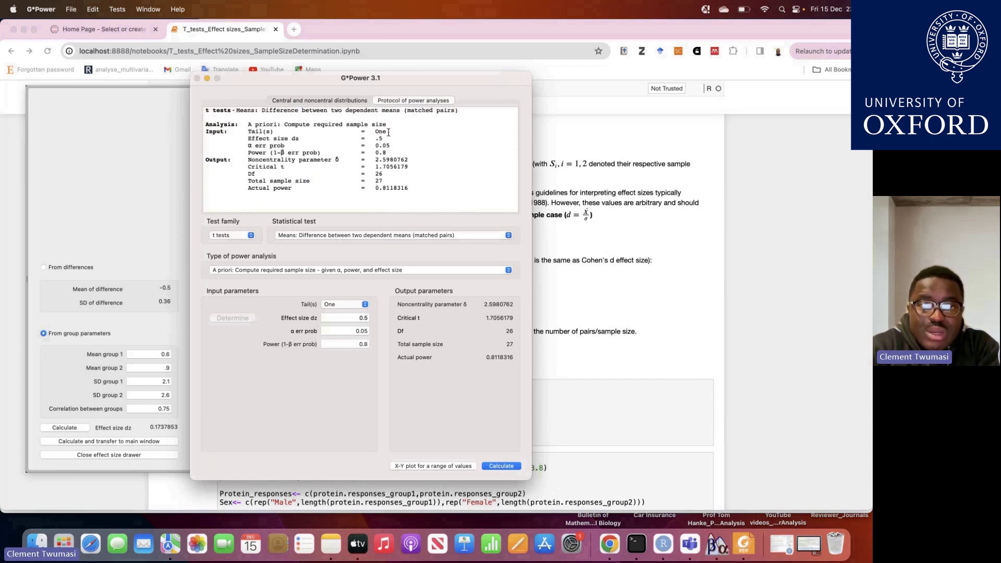
Highlight the α error and actual power values in the latest protocol entry, and select the whole entry from its date line down
left_click_drag(388, 132, 365, 145)
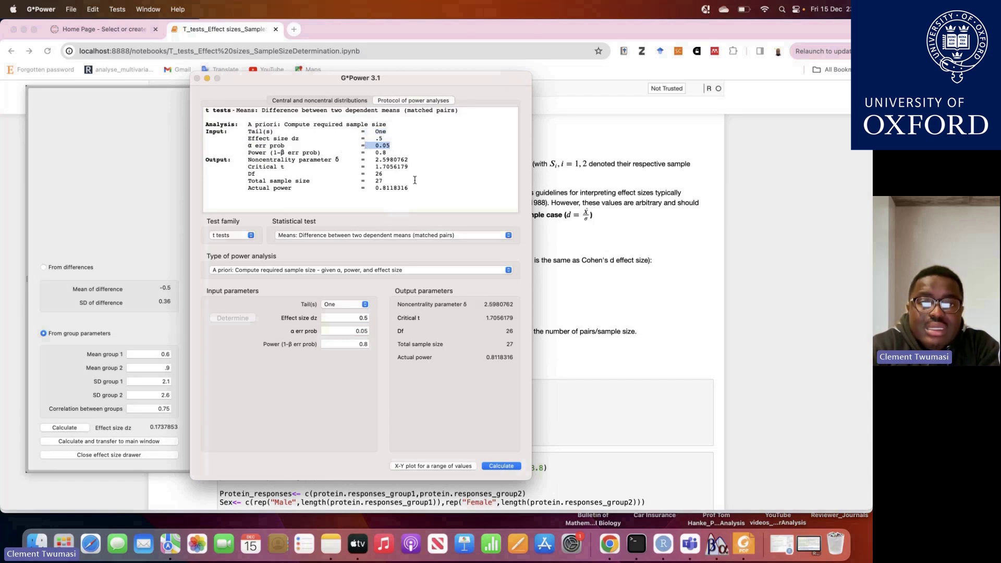
left_click_drag(411, 189, 372, 189)
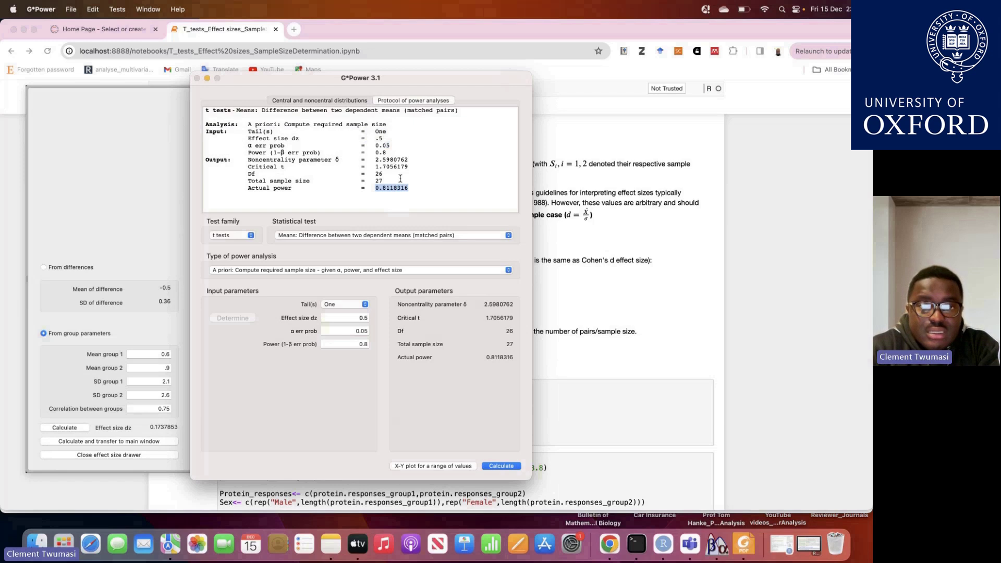
left_click(411, 169)
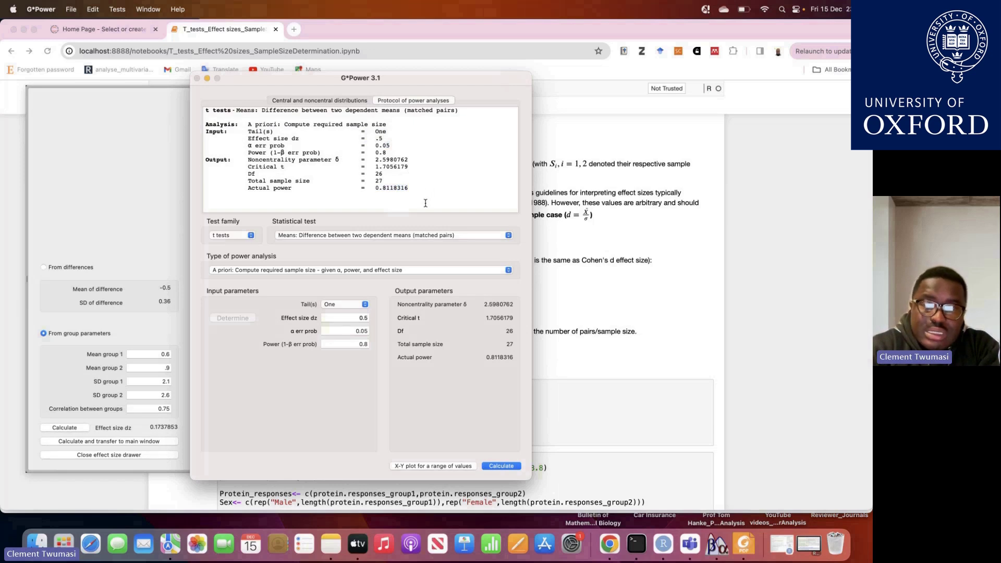
scroll(425, 204, "up", 1)
left_click_drag(208, 120, 415, 209)
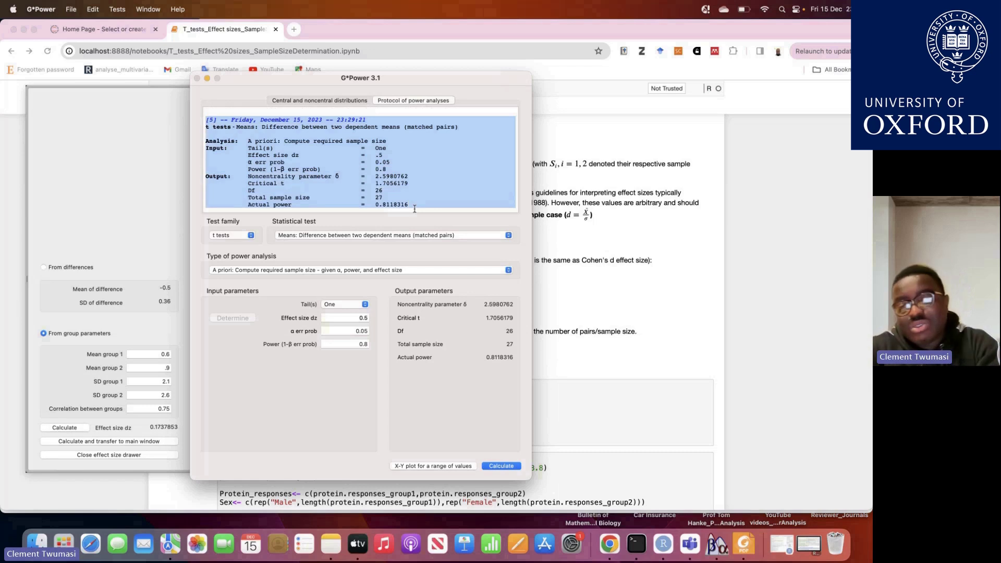